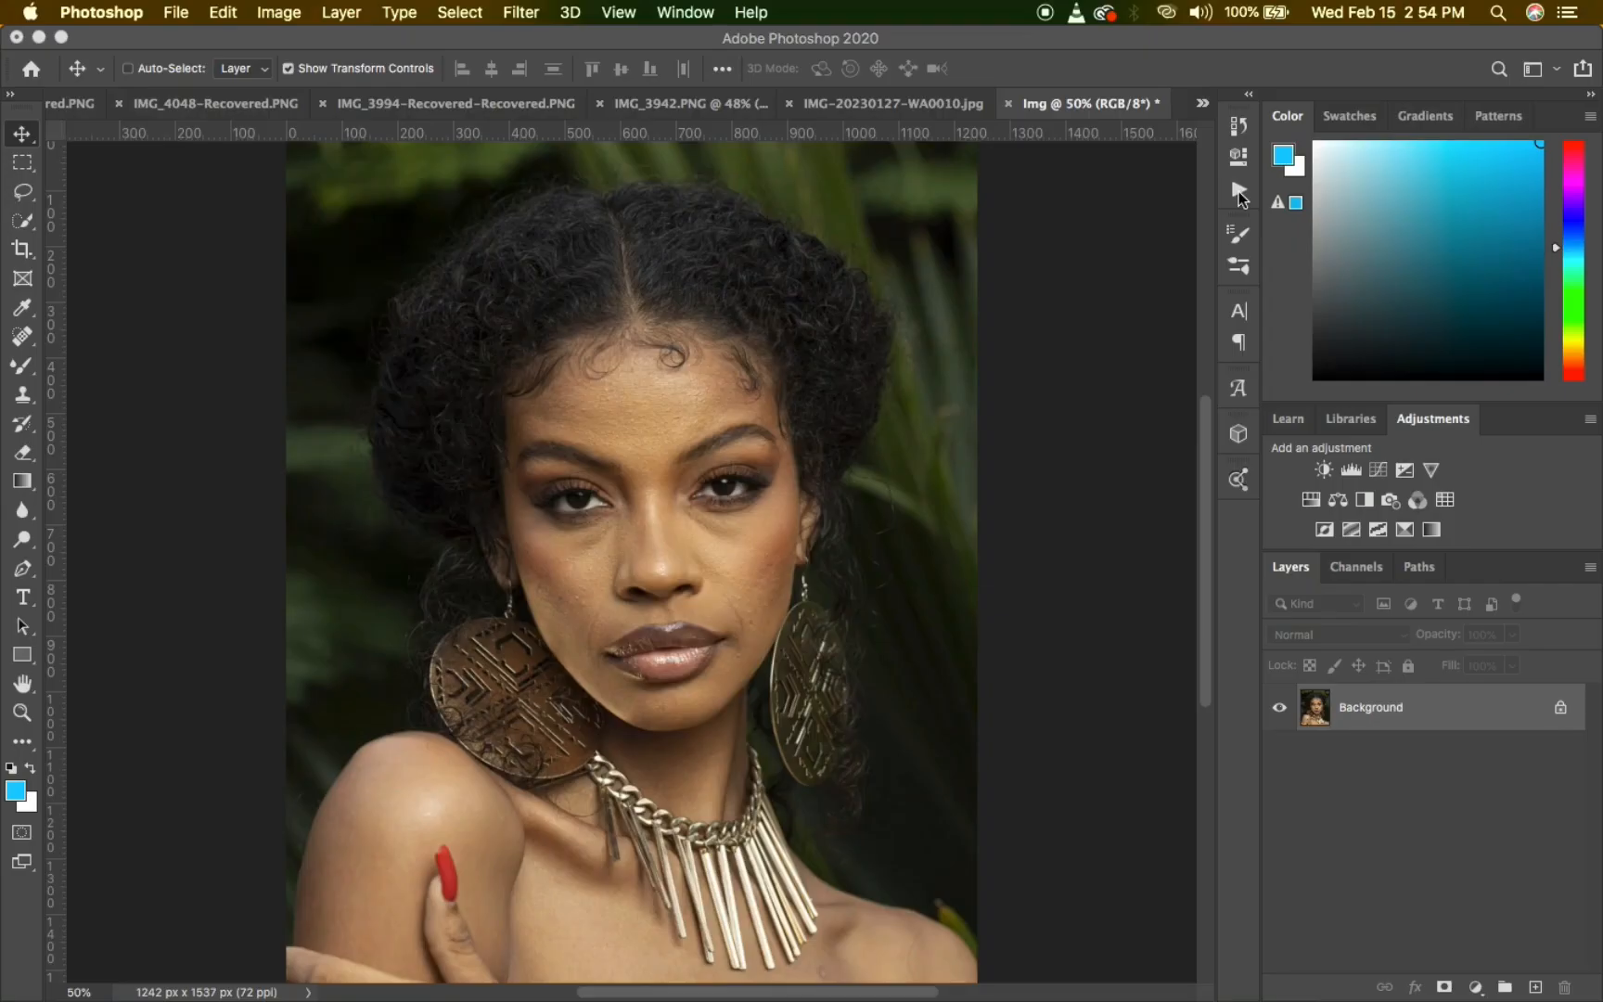
Step: Run the Retouching Action from the Frequency Separation set and accept its Gaussian Blur on the Color layer
click(1240, 191)
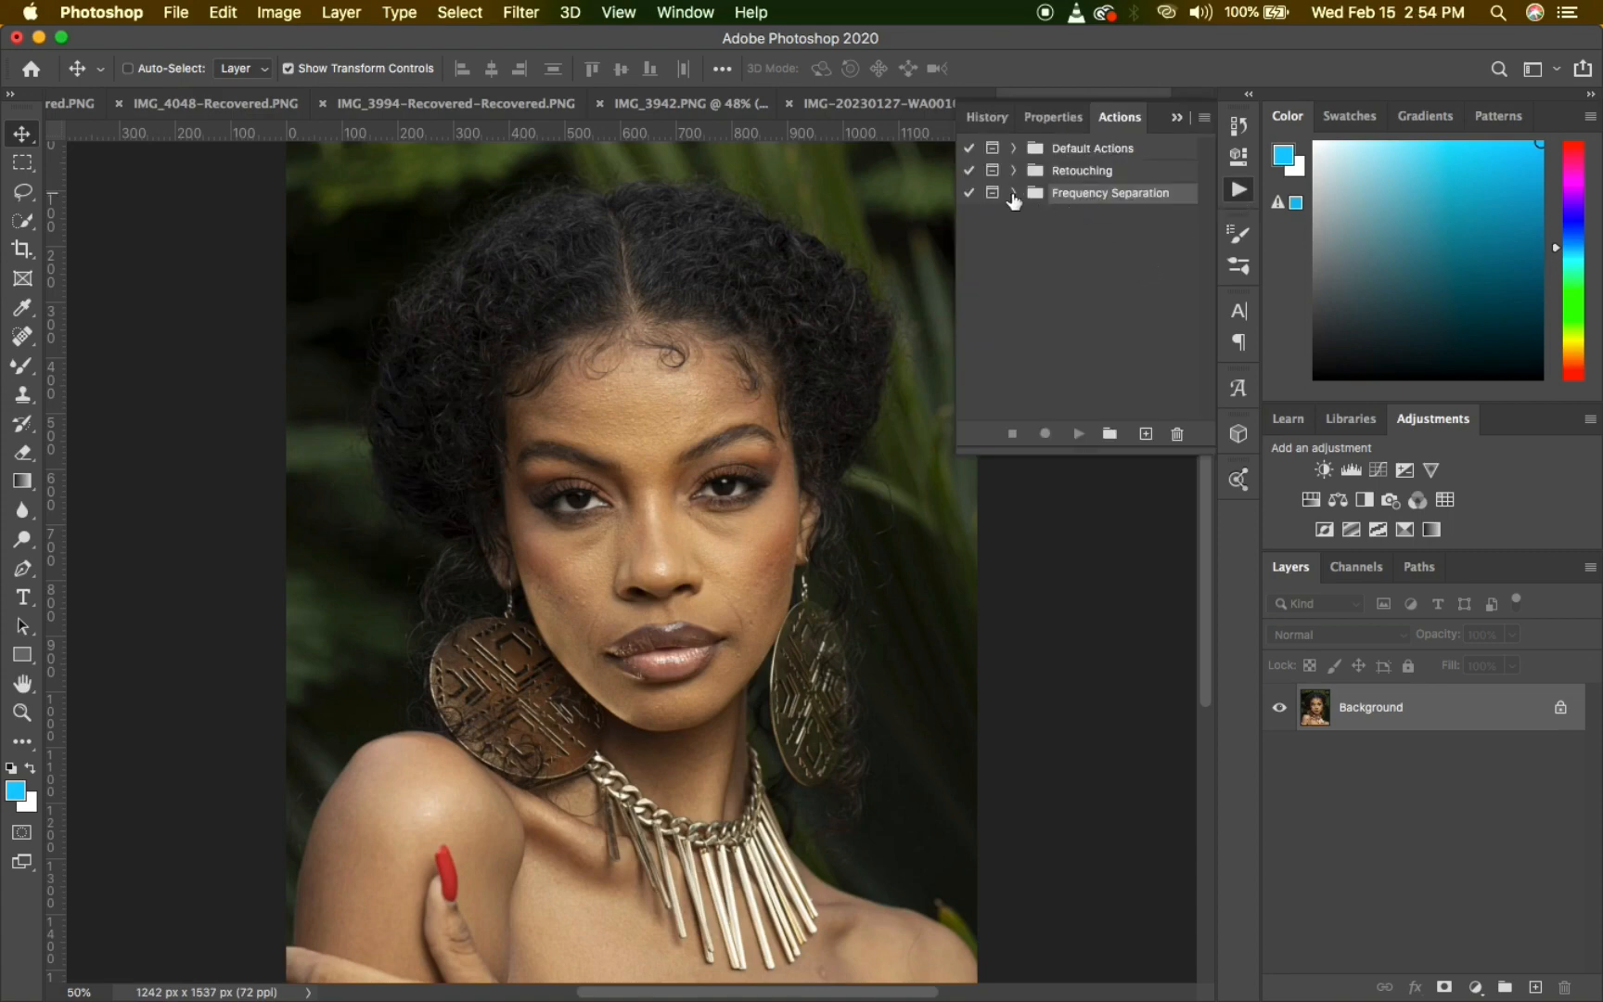
click(1013, 193)
click(1103, 219)
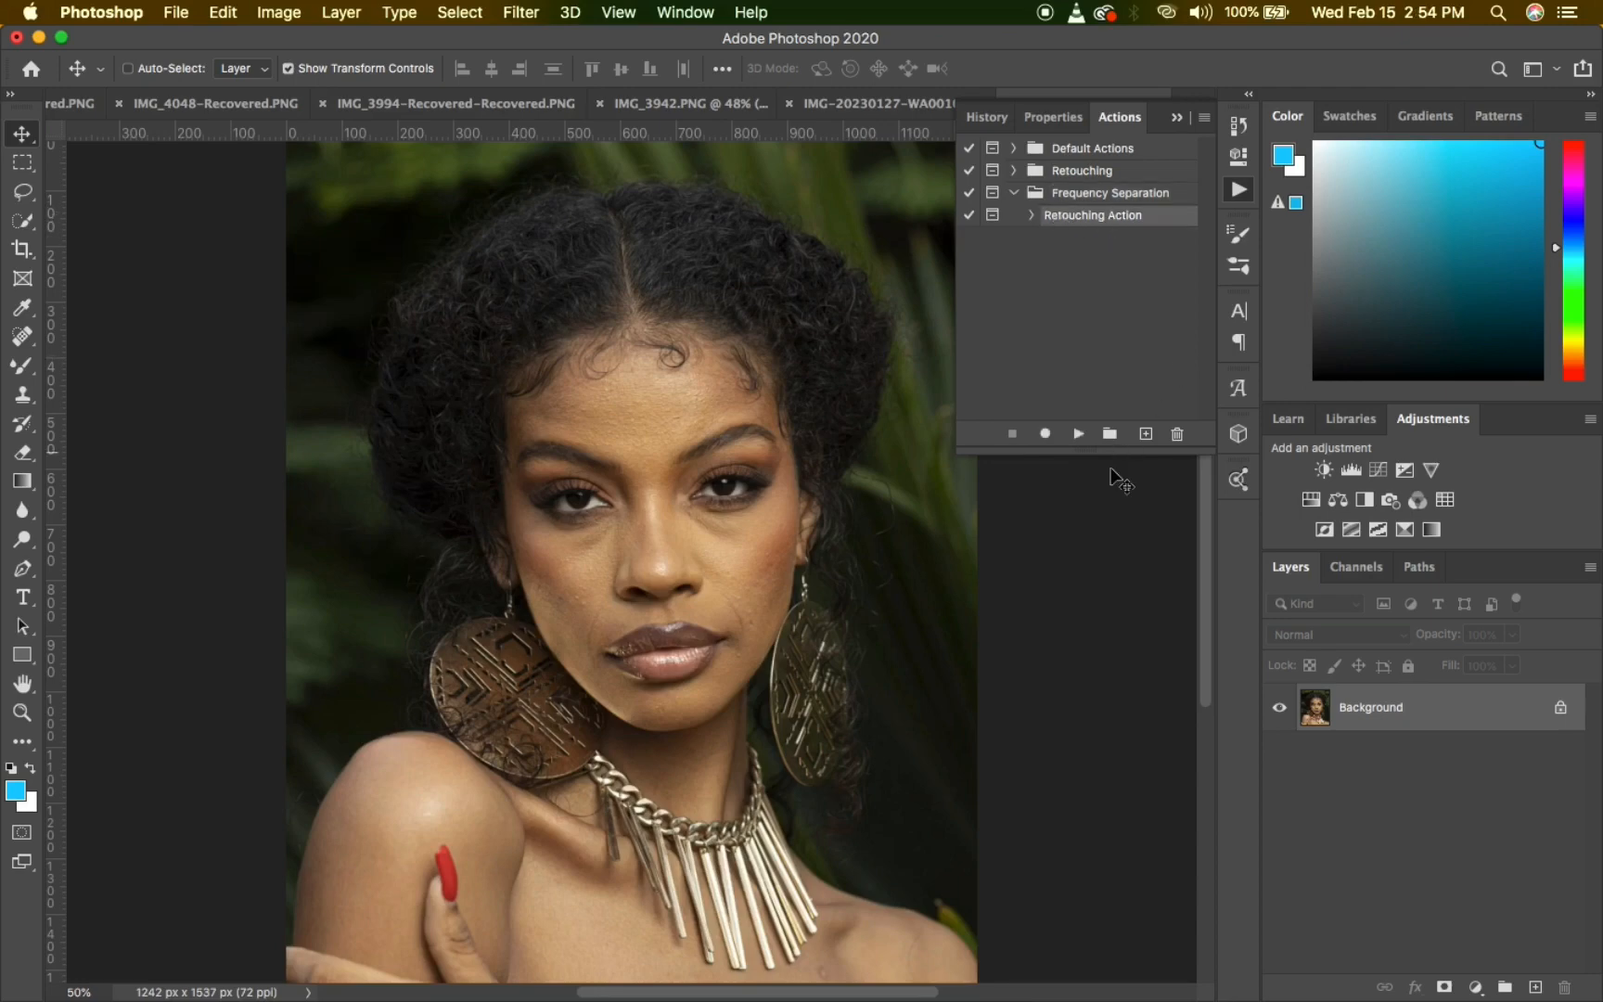
click(1079, 435)
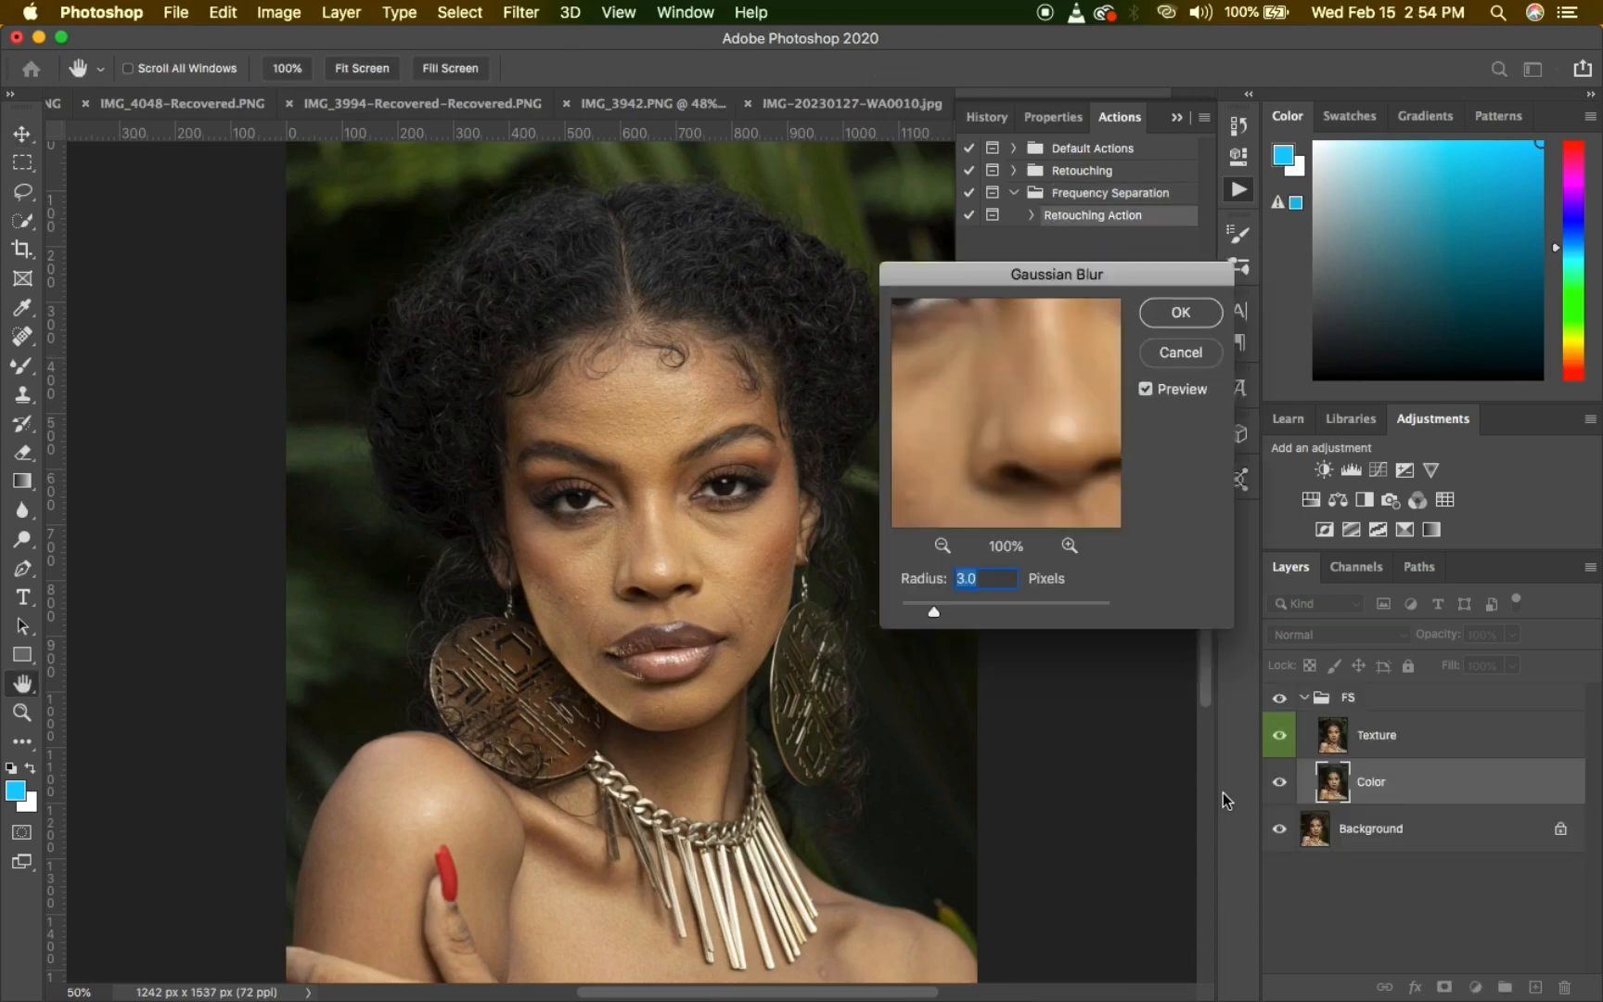
drag(925, 608, 922, 610)
click(1181, 314)
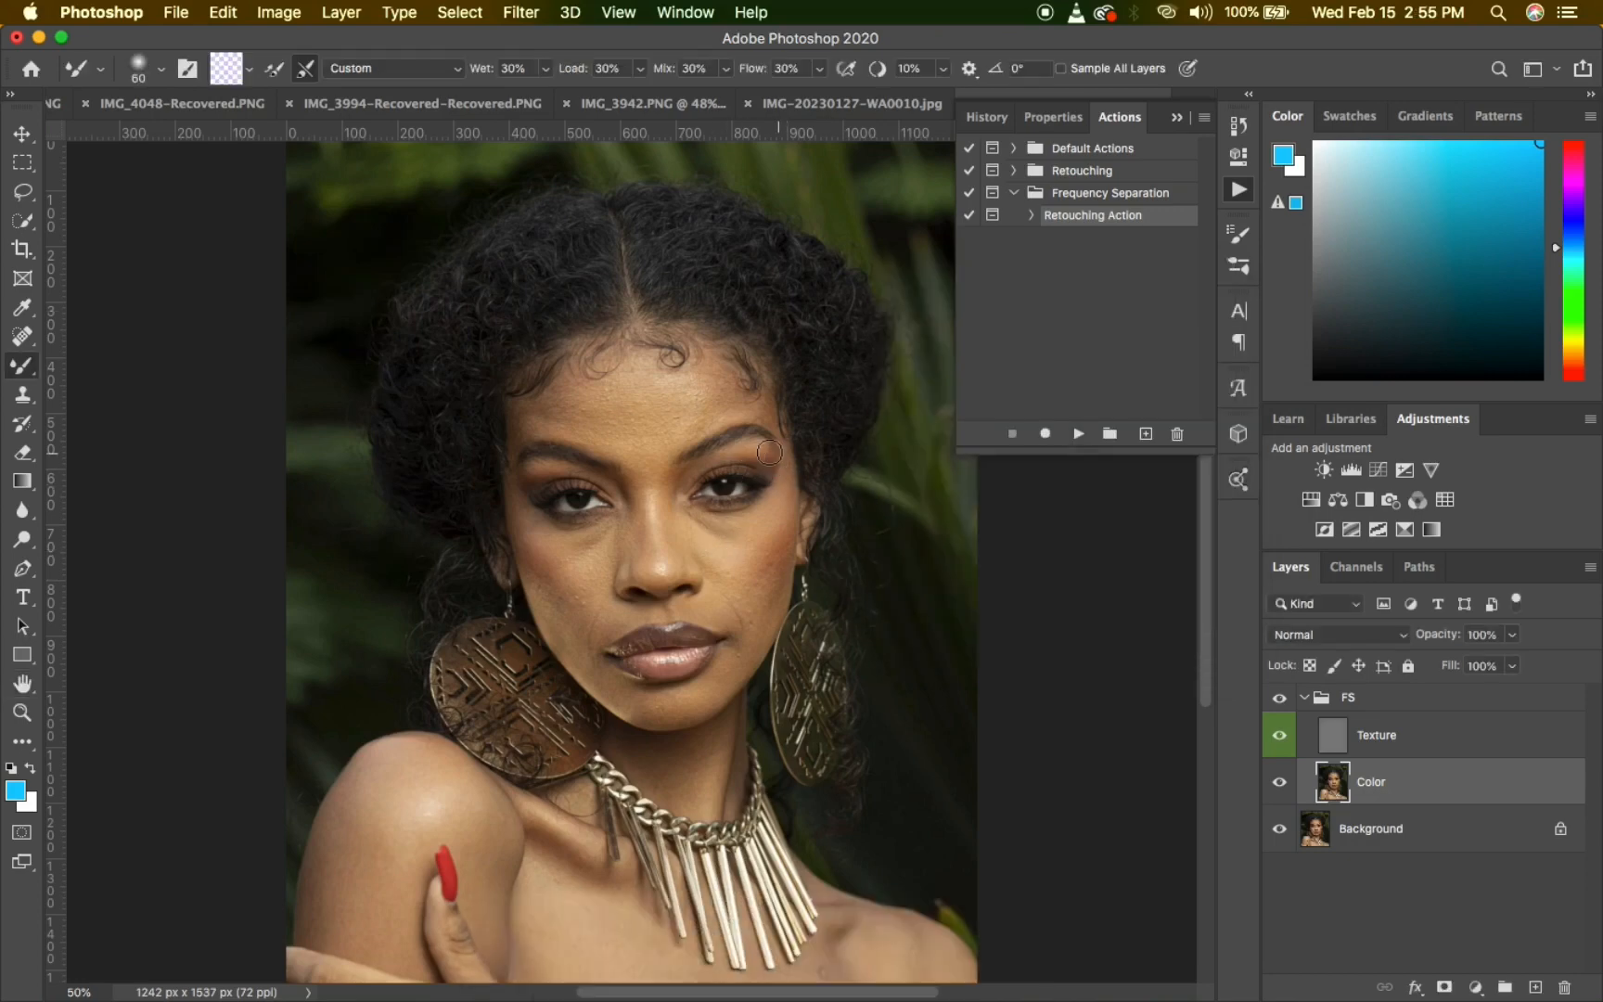
Step: Smooth the facial skin tones on the Color layer with the Mixer Brush at size 60 and compare using the FS group's visibility
scroll(626, 394, up, 3)
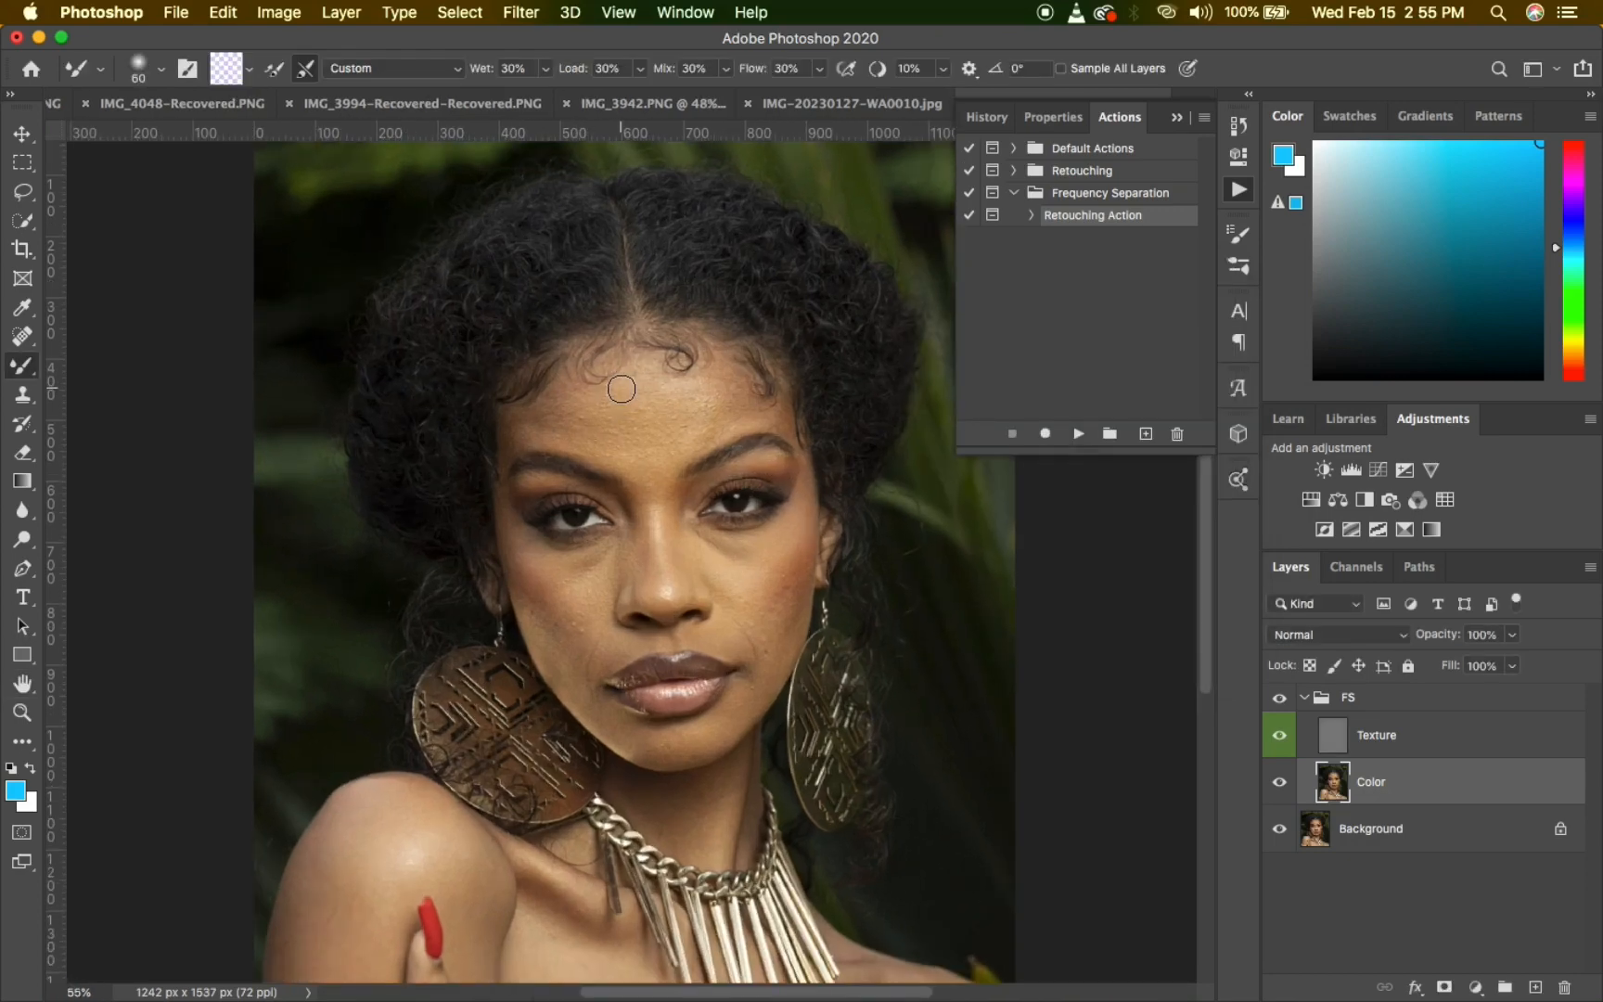
scroll(626, 393, up, 4)
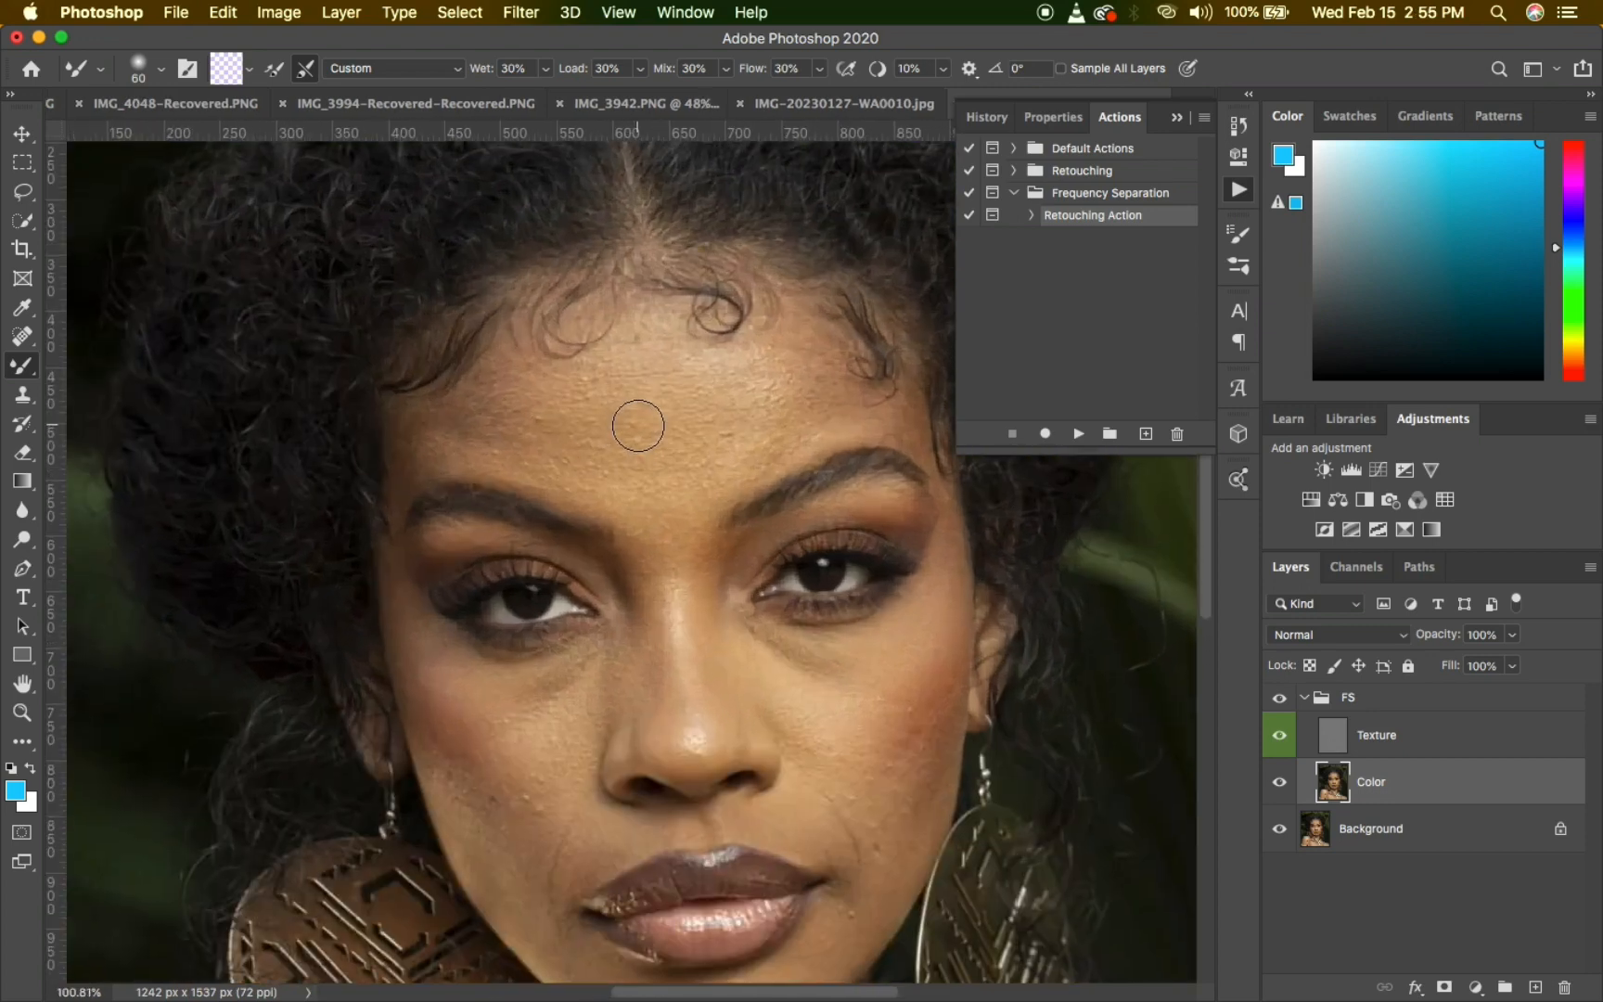
scroll(639, 422, down, 1)
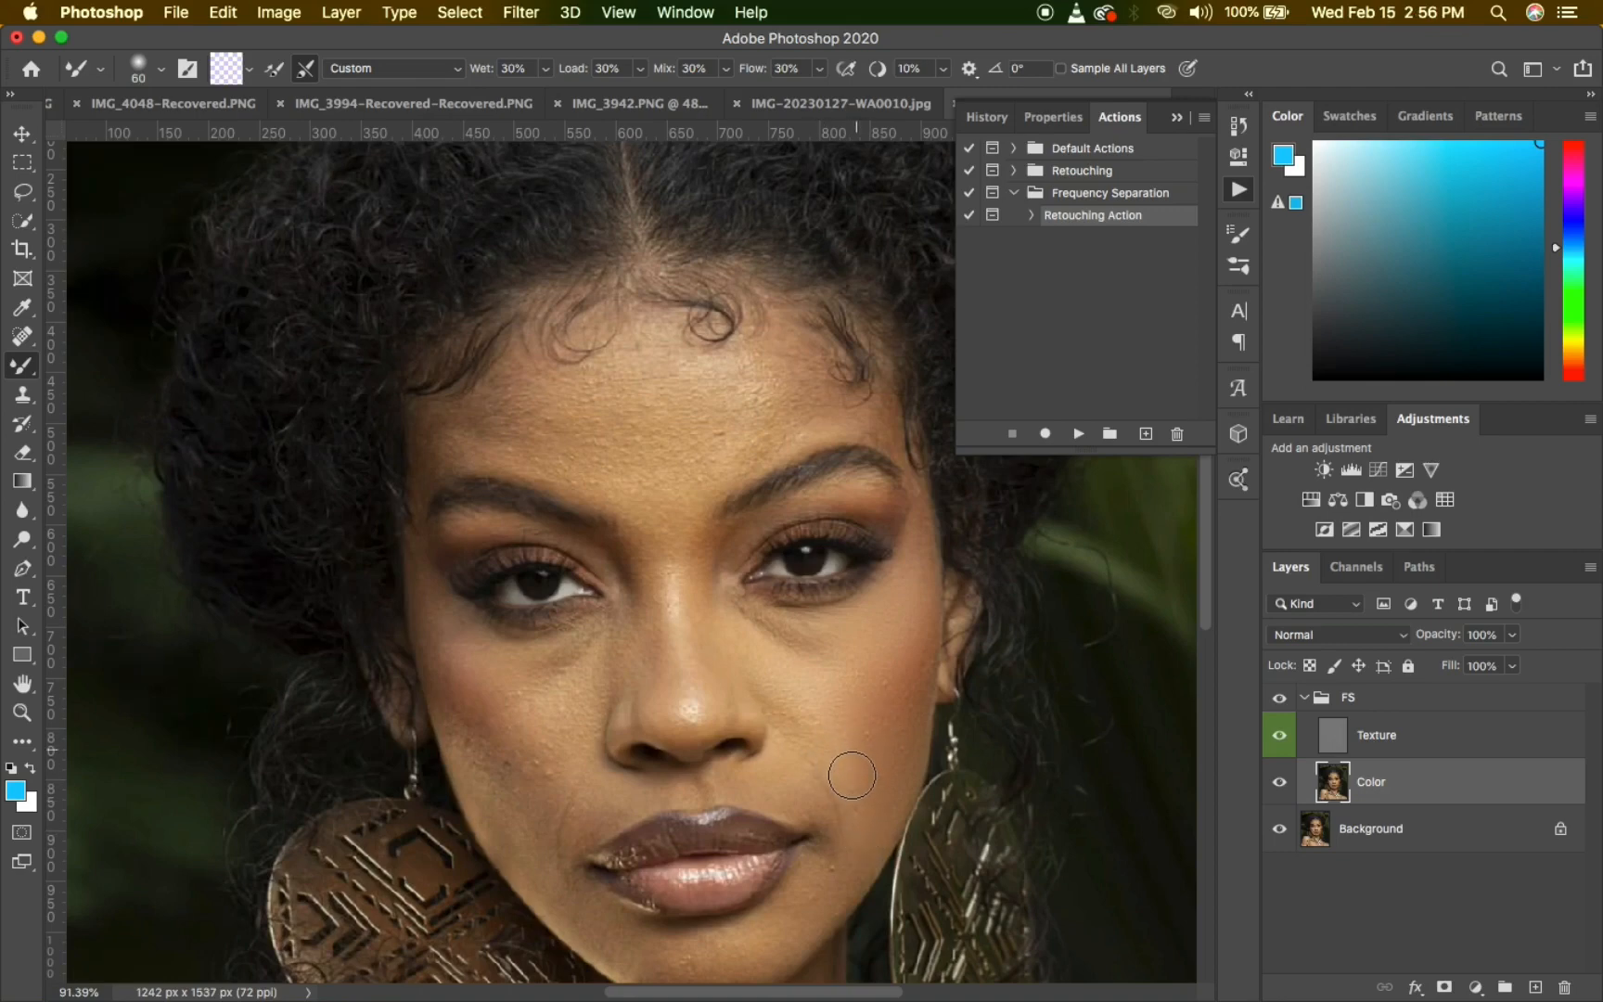
click(1279, 698)
click(1279, 698)
Step: Blend the skin under the eyes with the Mixer Brush at size 40 and the cheeks at size 60
key(bracketleft)
key(bracketleft)
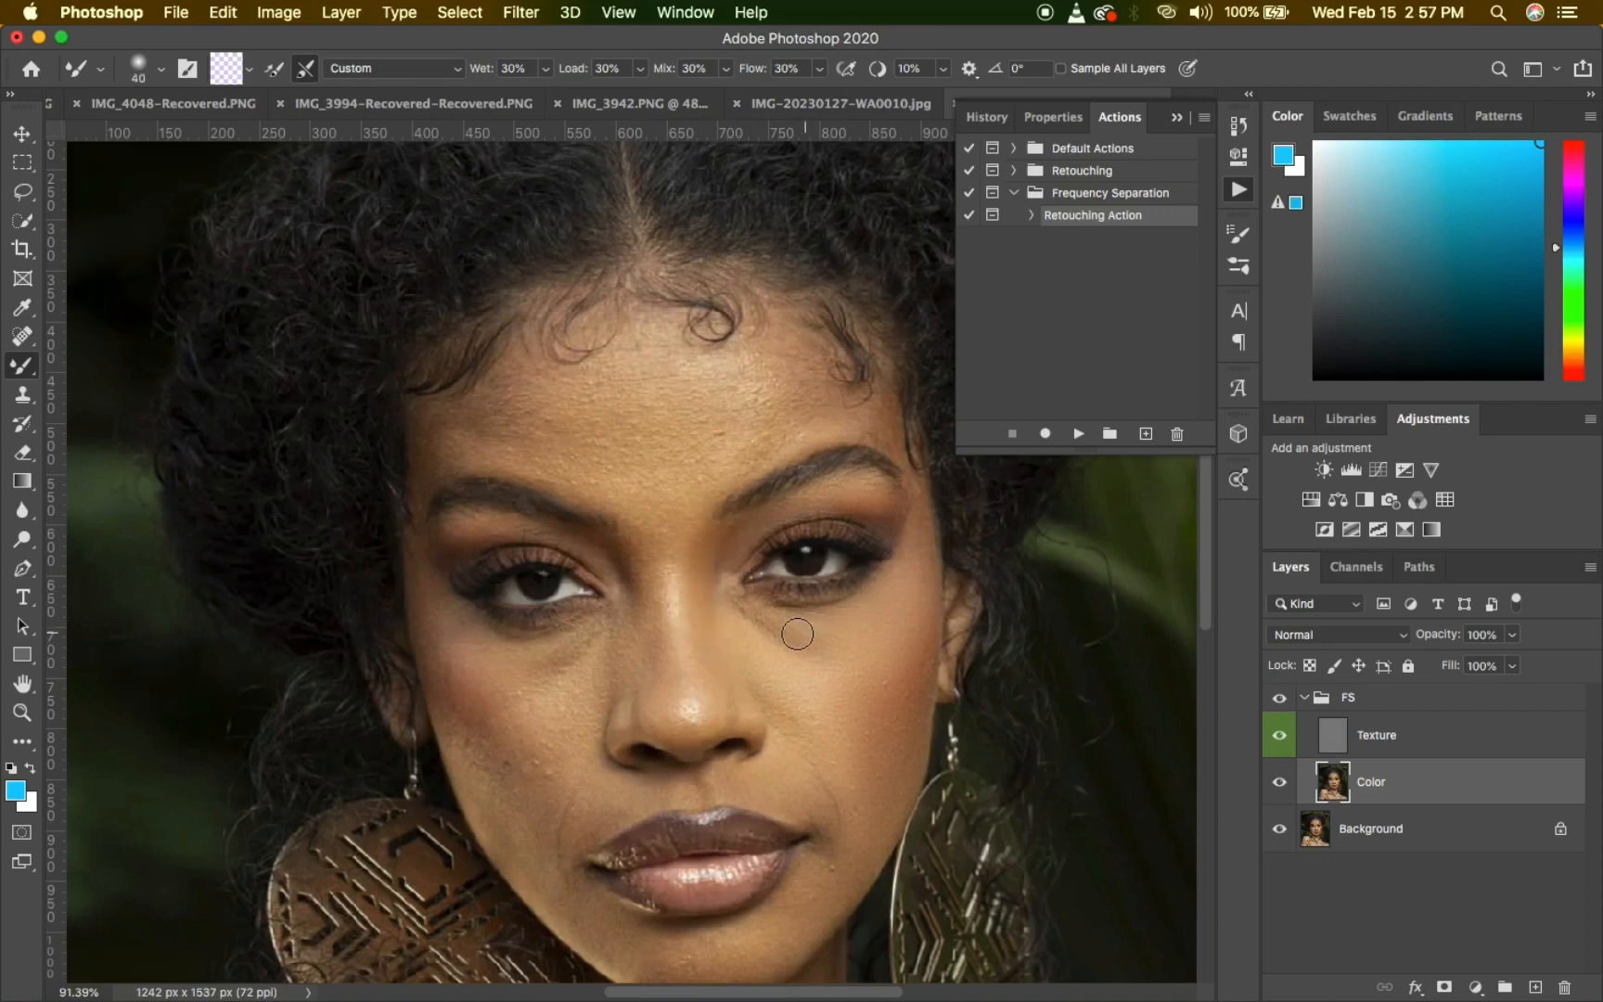
key(bracketright)
key(bracketright)
scroll(789, 858, down, 3)
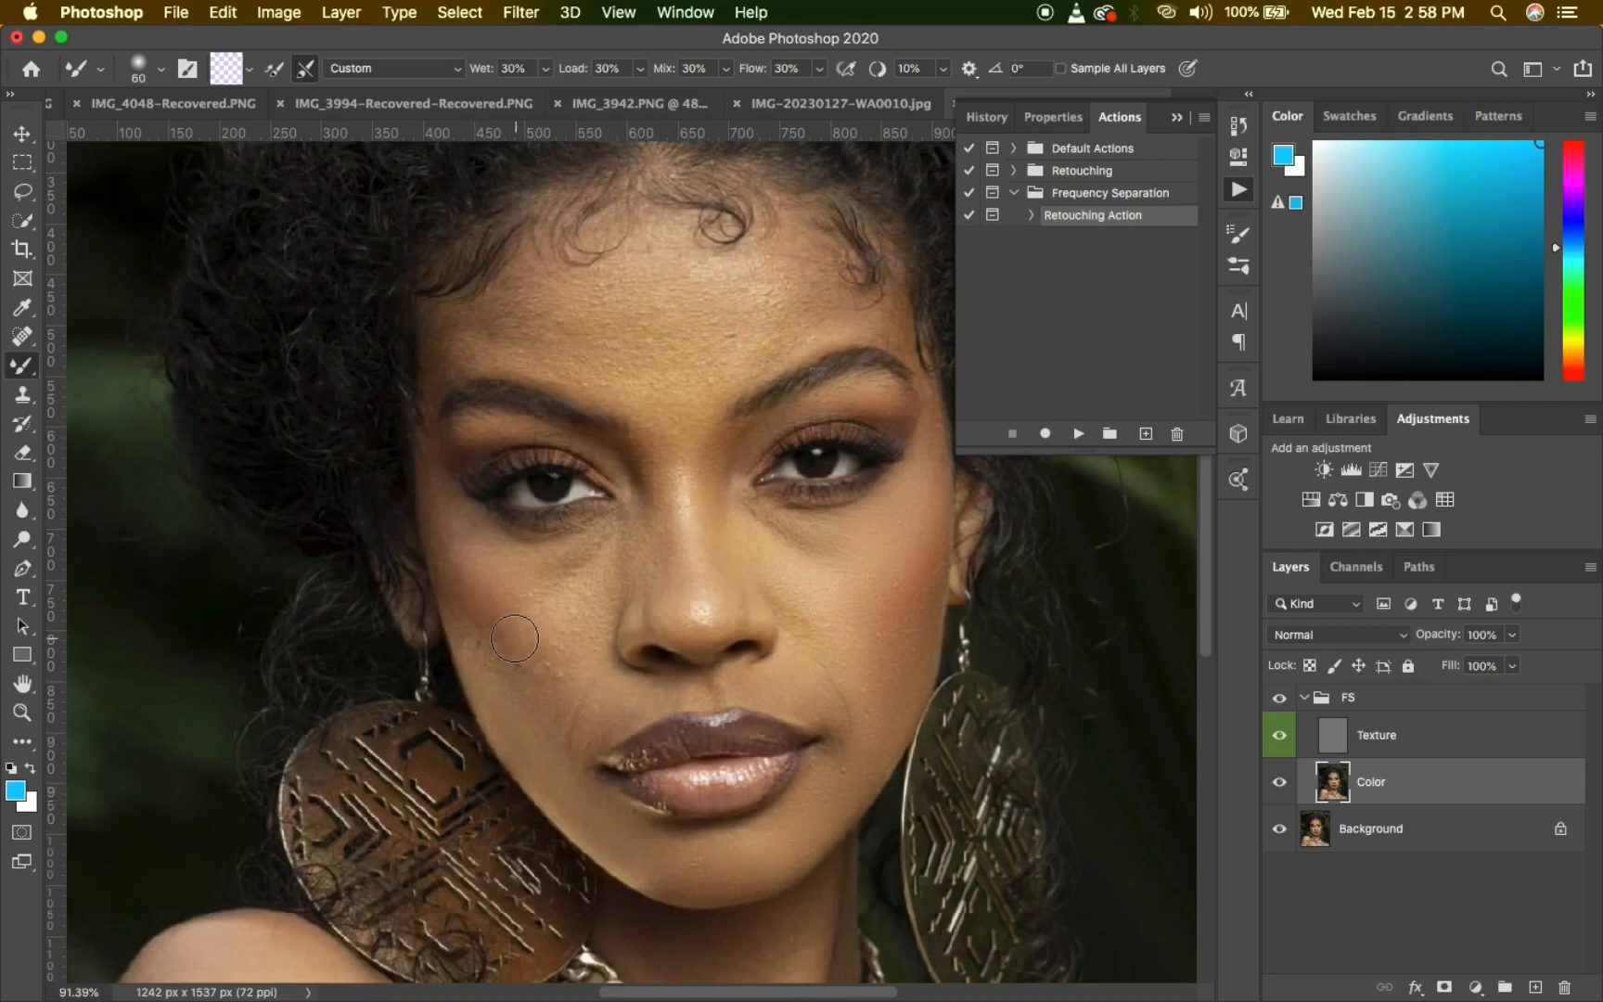
Step: Blend the lower cheeks and the skin around the mouth with the Mixer Brush at size 45
key(bracketright)
key(bracketleft)
key(bracketleft)
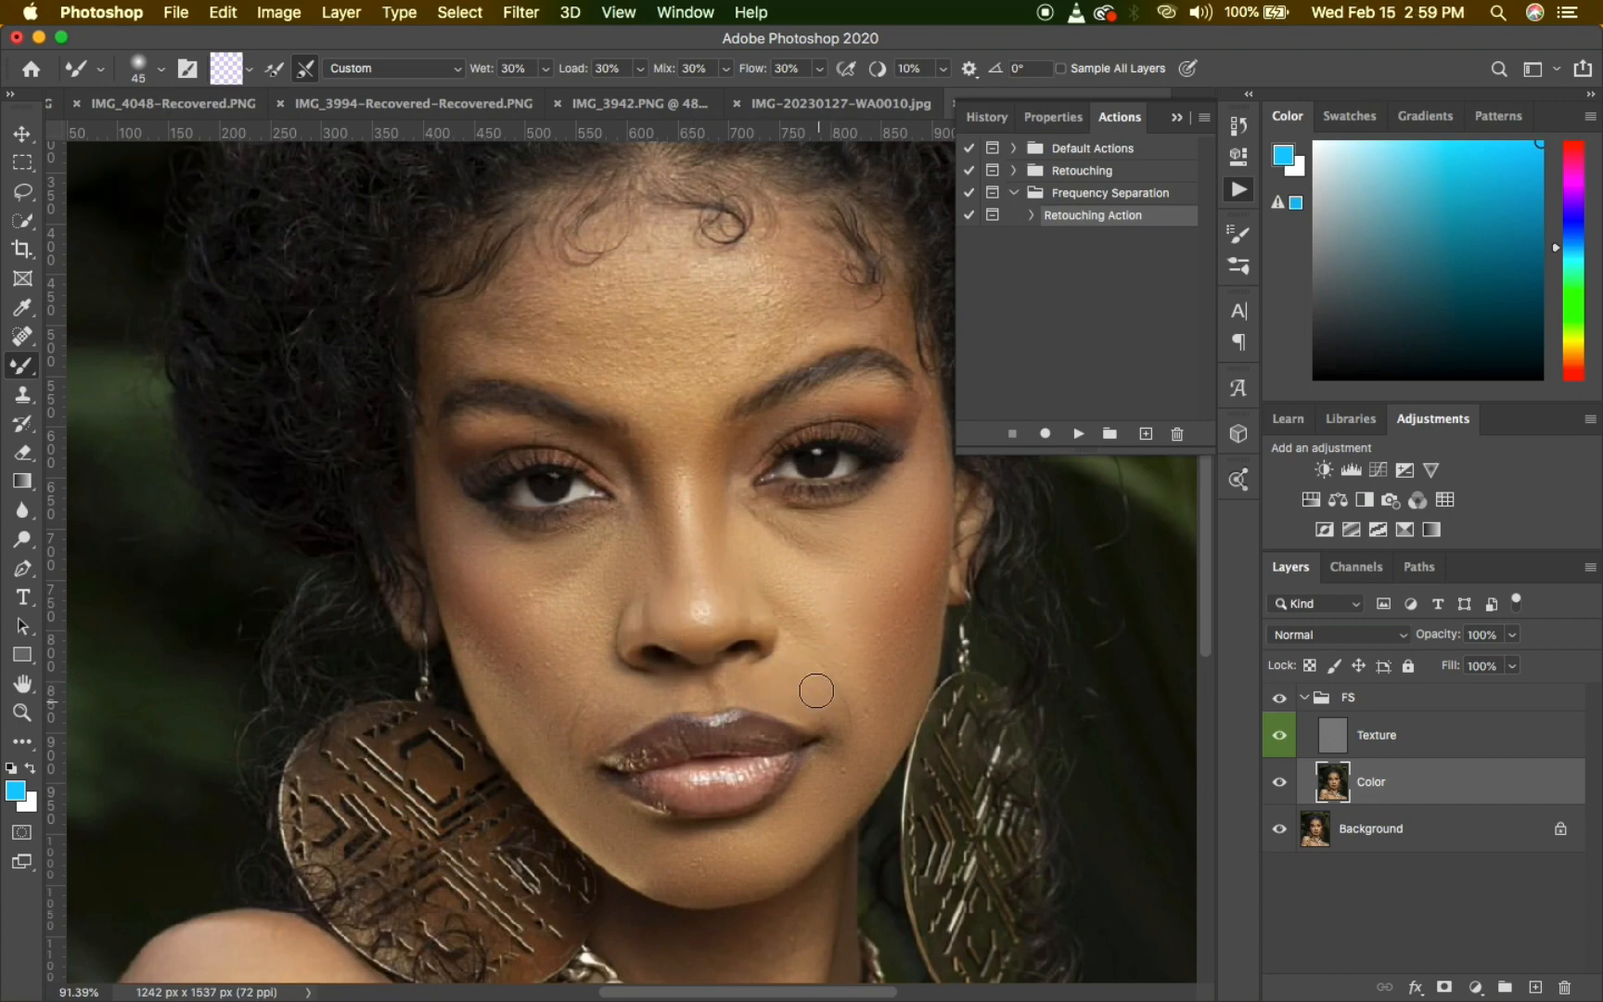
Step: Even out the forehead tones on the Color layer with the Mixer Brush enlarged to size 90 and above
key(bracketright)
key(bracketright)
key(bracketright)
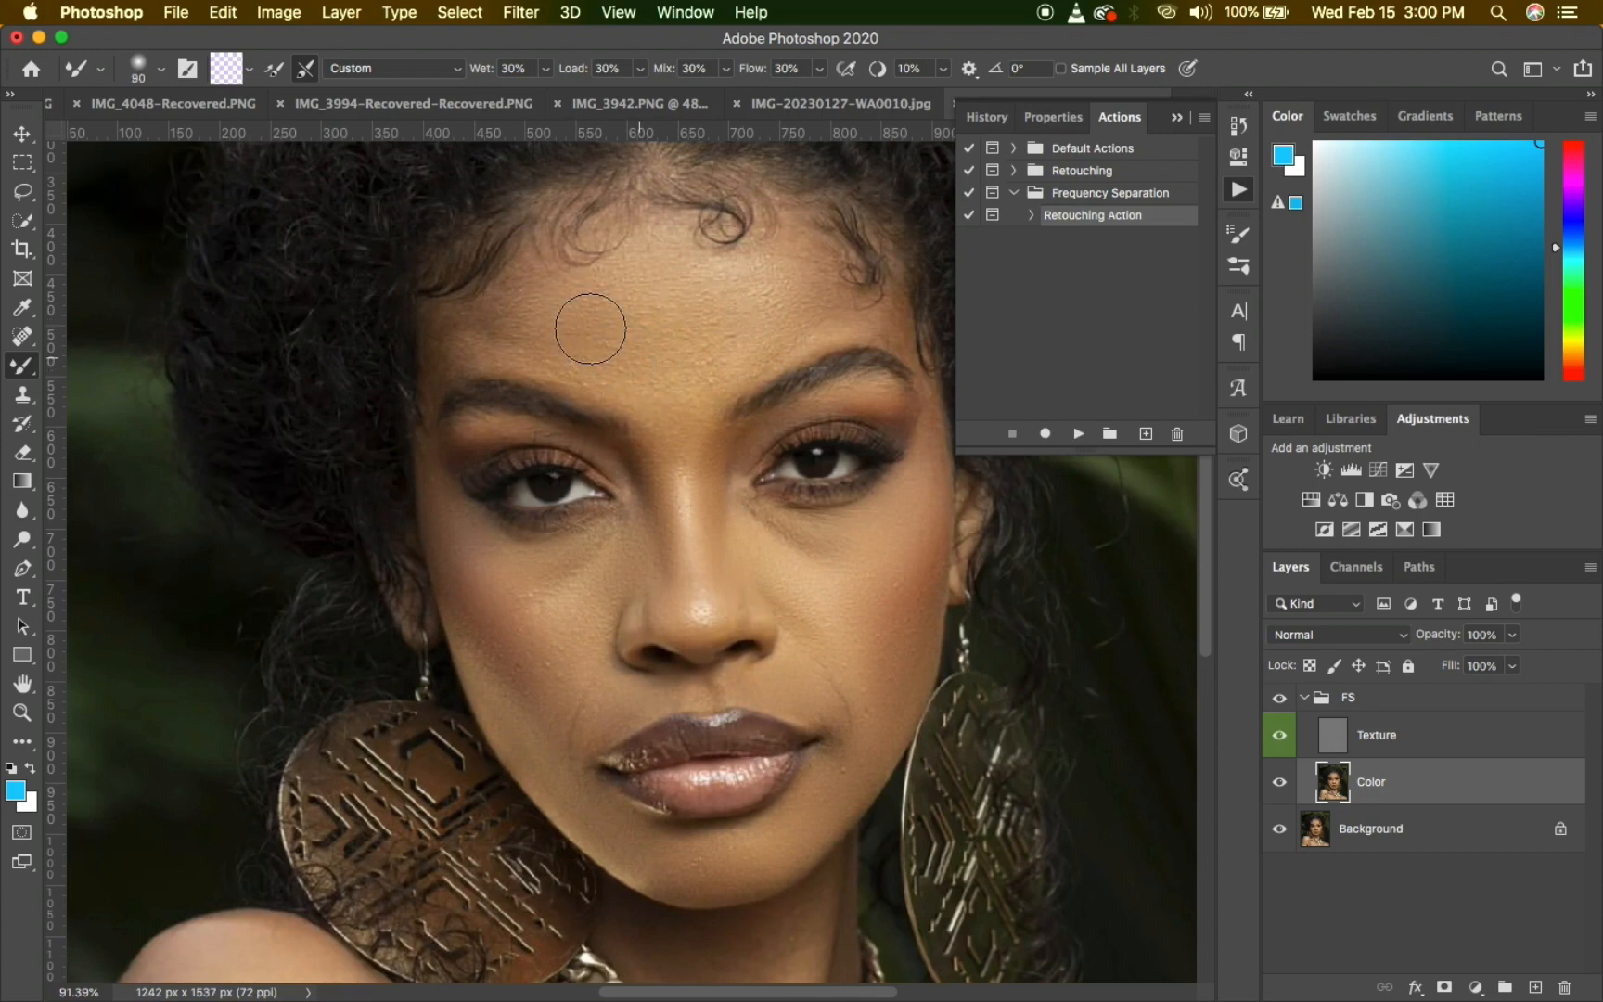
key(bracketright)
key(bracketright)
Step: Blend the cheek beside the mouth with the Mixer Brush at size 50 and compare the face with and without the FS group
key(bracketleft)
key(bracketleft)
key(bracketleft)
key(bracketleft)
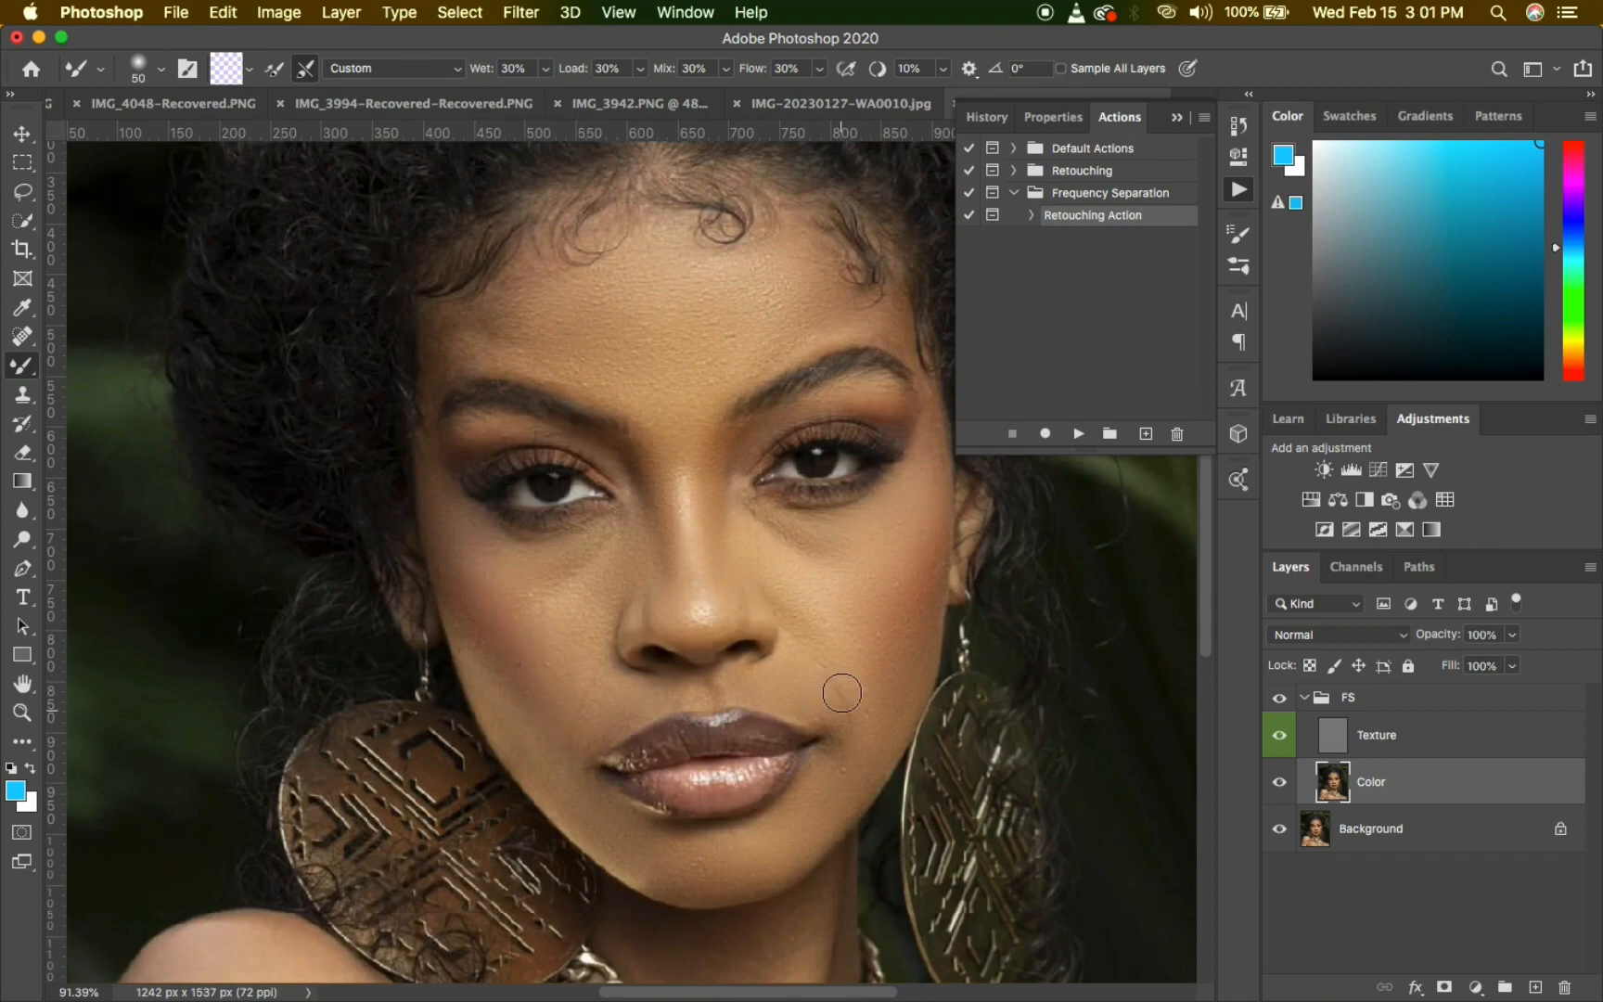
scroll(842, 685, down, 5)
click(1280, 699)
click(1280, 699)
scroll(677, 623, up, 5)
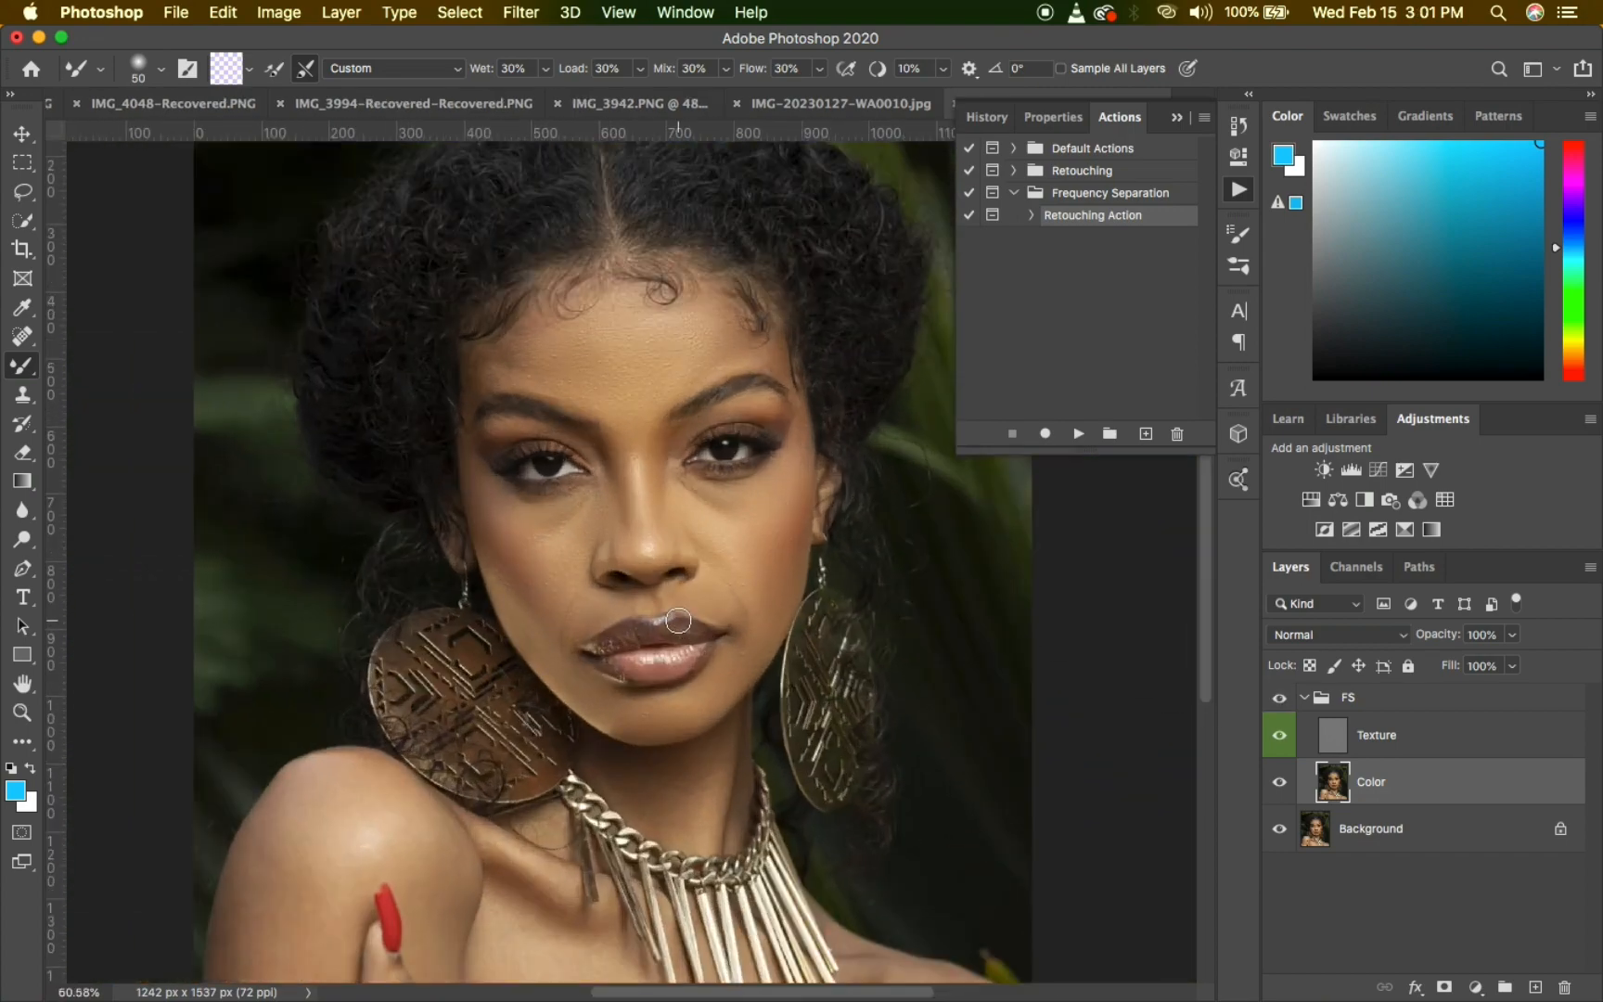
Step: Smooth the chest skin below the necklace with the Mixer Brush at size 100
drag(1206, 545, 1206, 687)
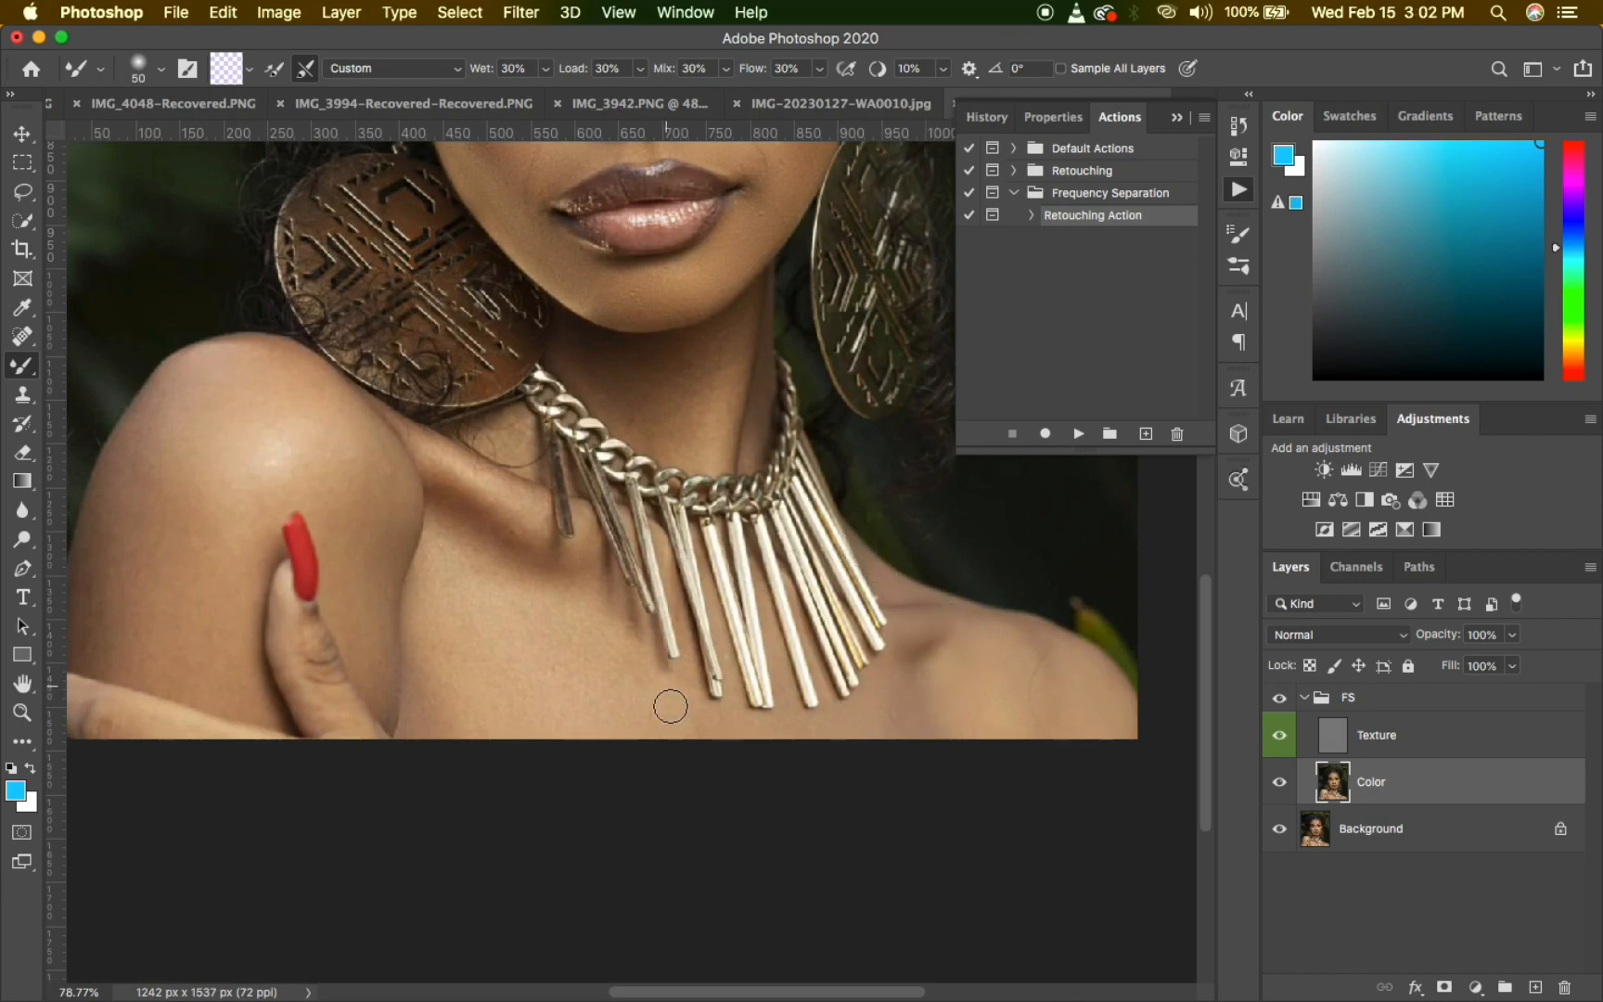
key(bracketright)
key(bracketright)
key(bracketright)
key(bracketright)
key(bracketright)
key(bracketright)
key(bracketright)
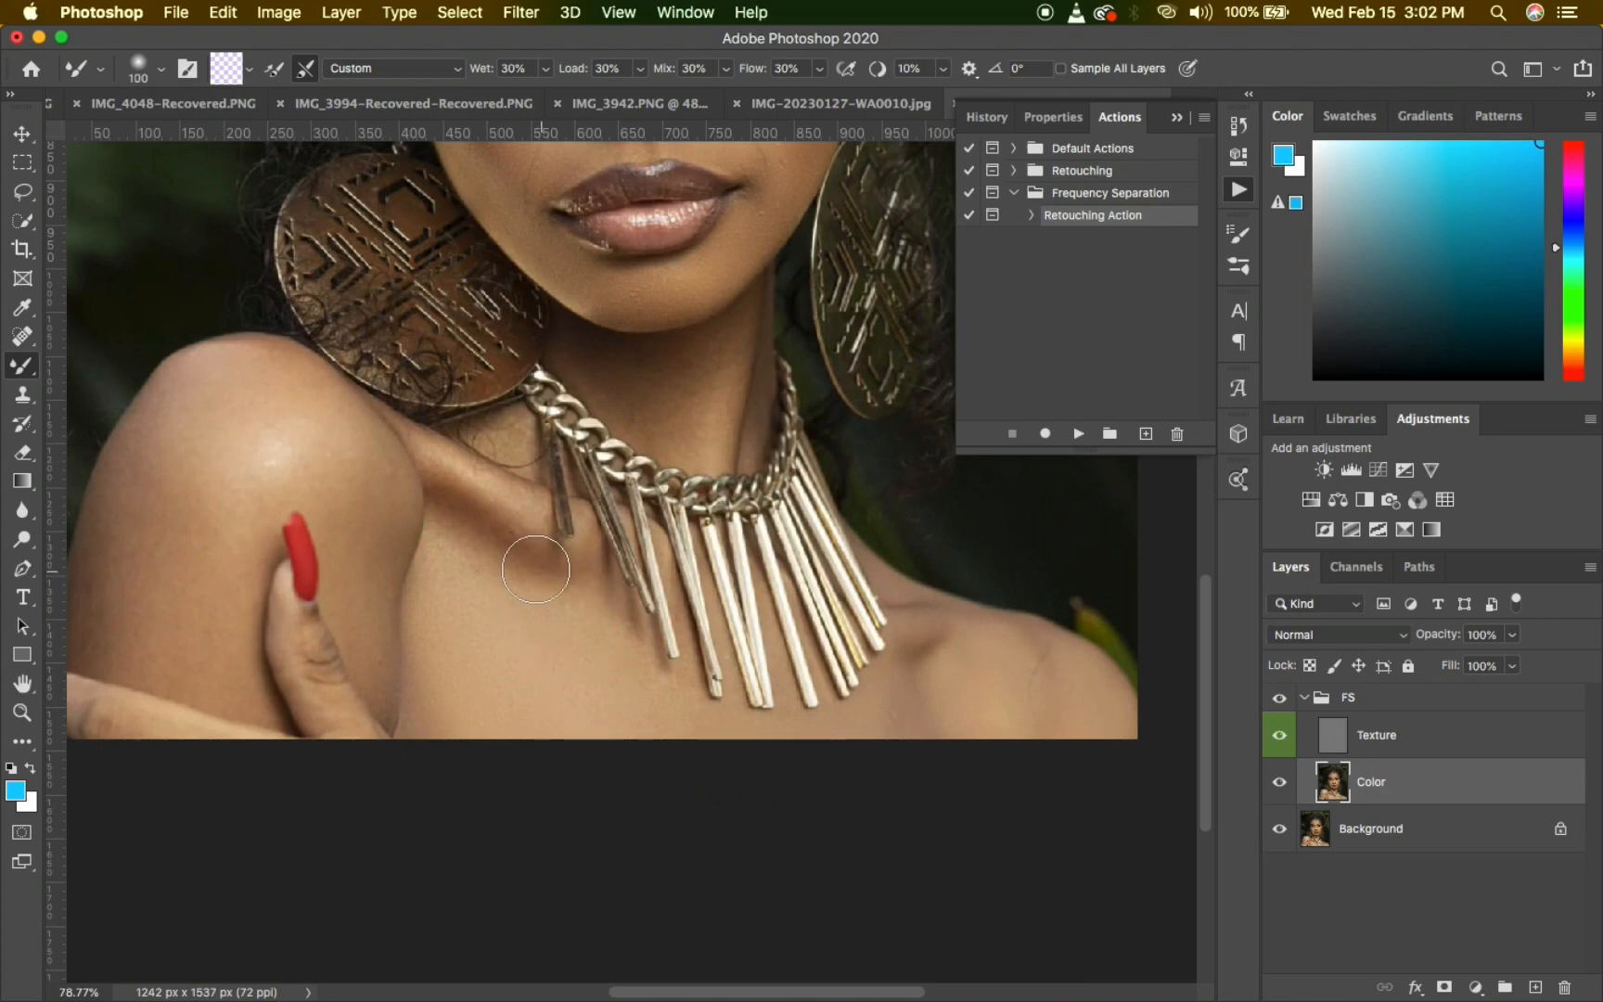
Step: Blend the skin below the collarbone with the Mixer Brush at size 80 and the upper arm at size 100
key(bracketleft)
key(bracketleft)
key(bracketleft)
key(bracketleft)
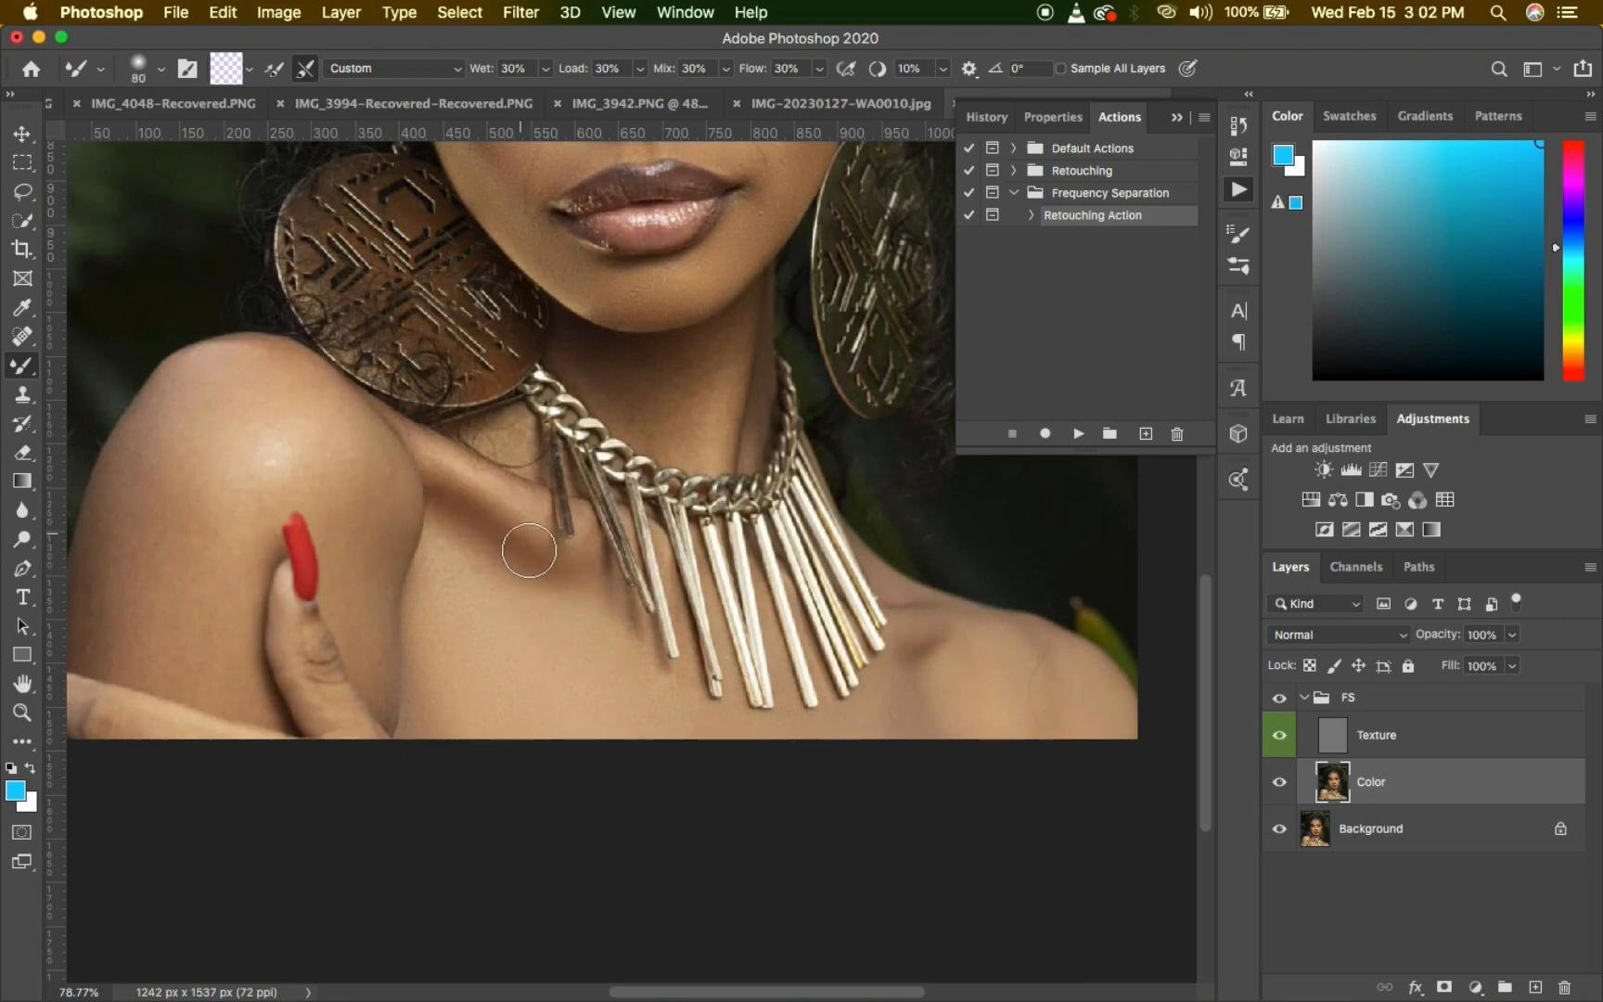
key(bracketright)
key(bracketright)
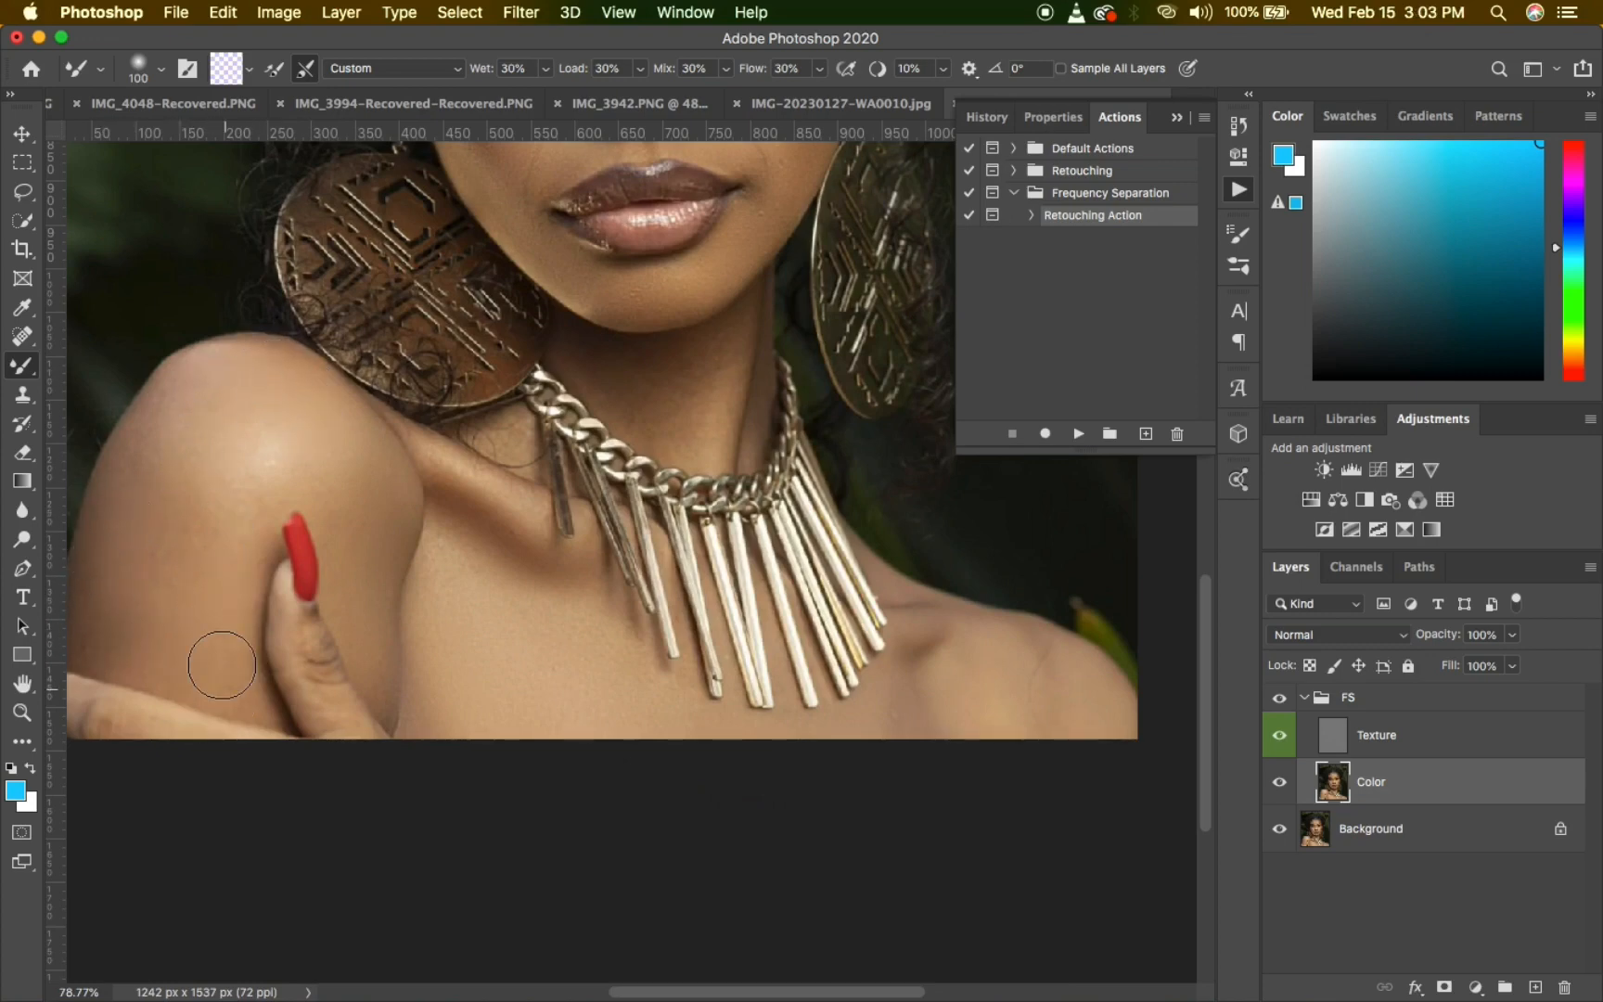
Step: Smooth the collarbone and neck areas with the Mixer Brush reduced to size 60
scroll(222, 665, down, 2)
scroll(222, 665, left, 3)
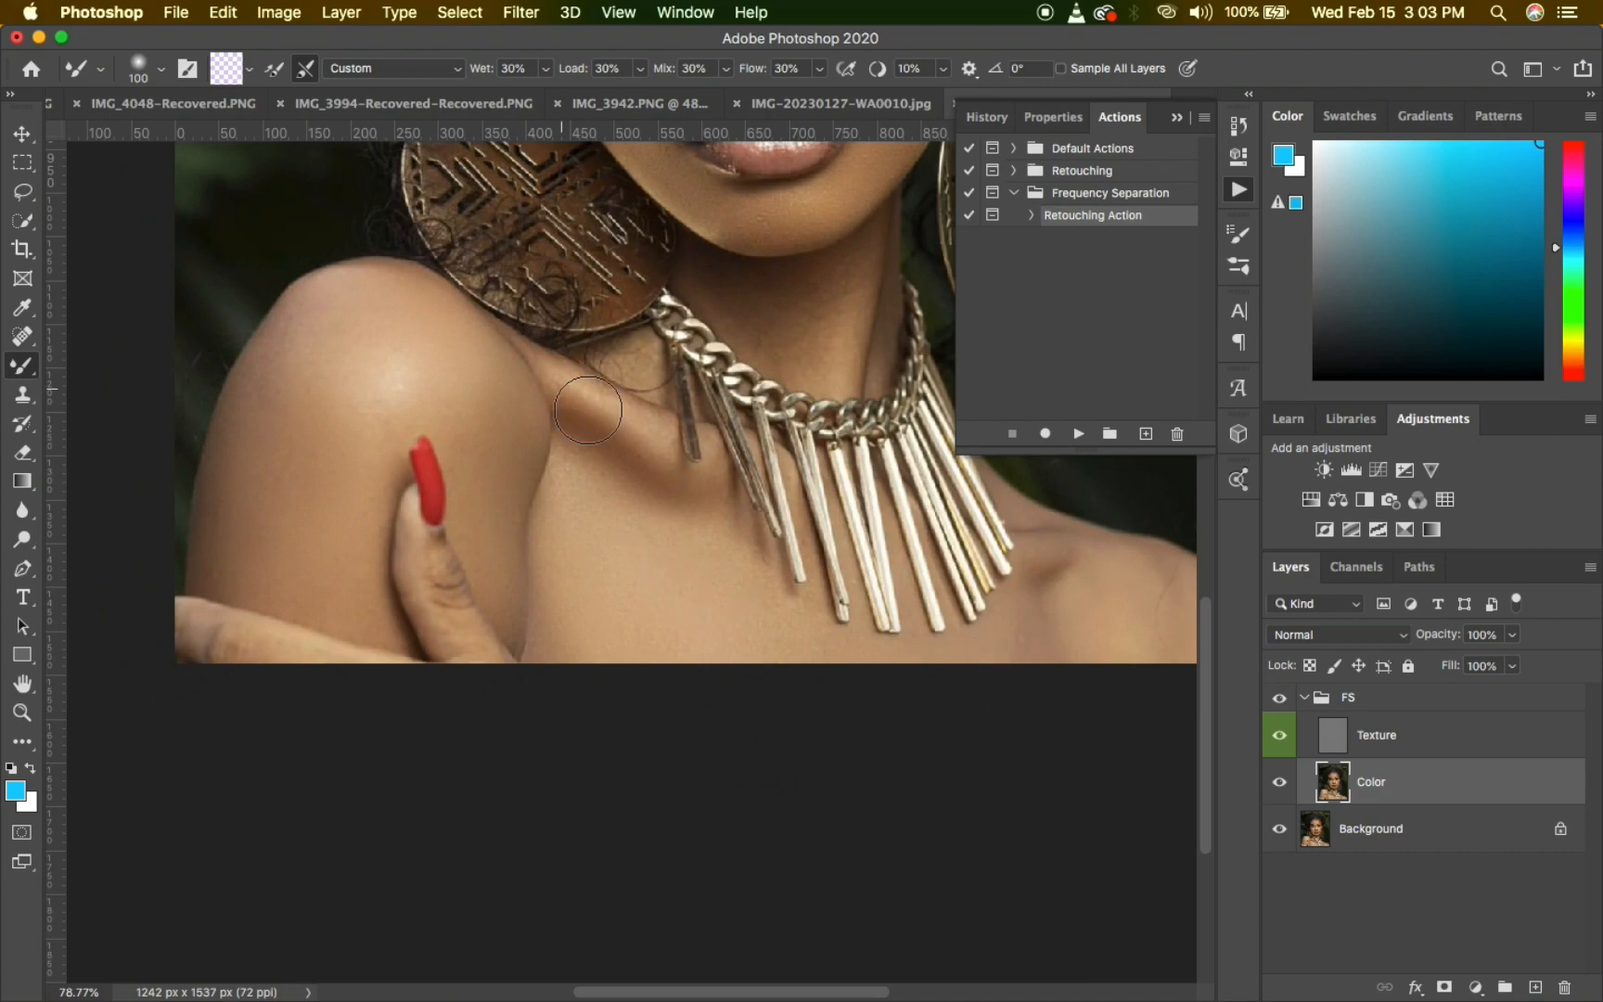
key(bracketleft)
key(bracketleft)
key(bracketleft)
key(bracketleft)
key(bracketleft)
key(bracketleft)
key(bracketright)
key(bracketright)
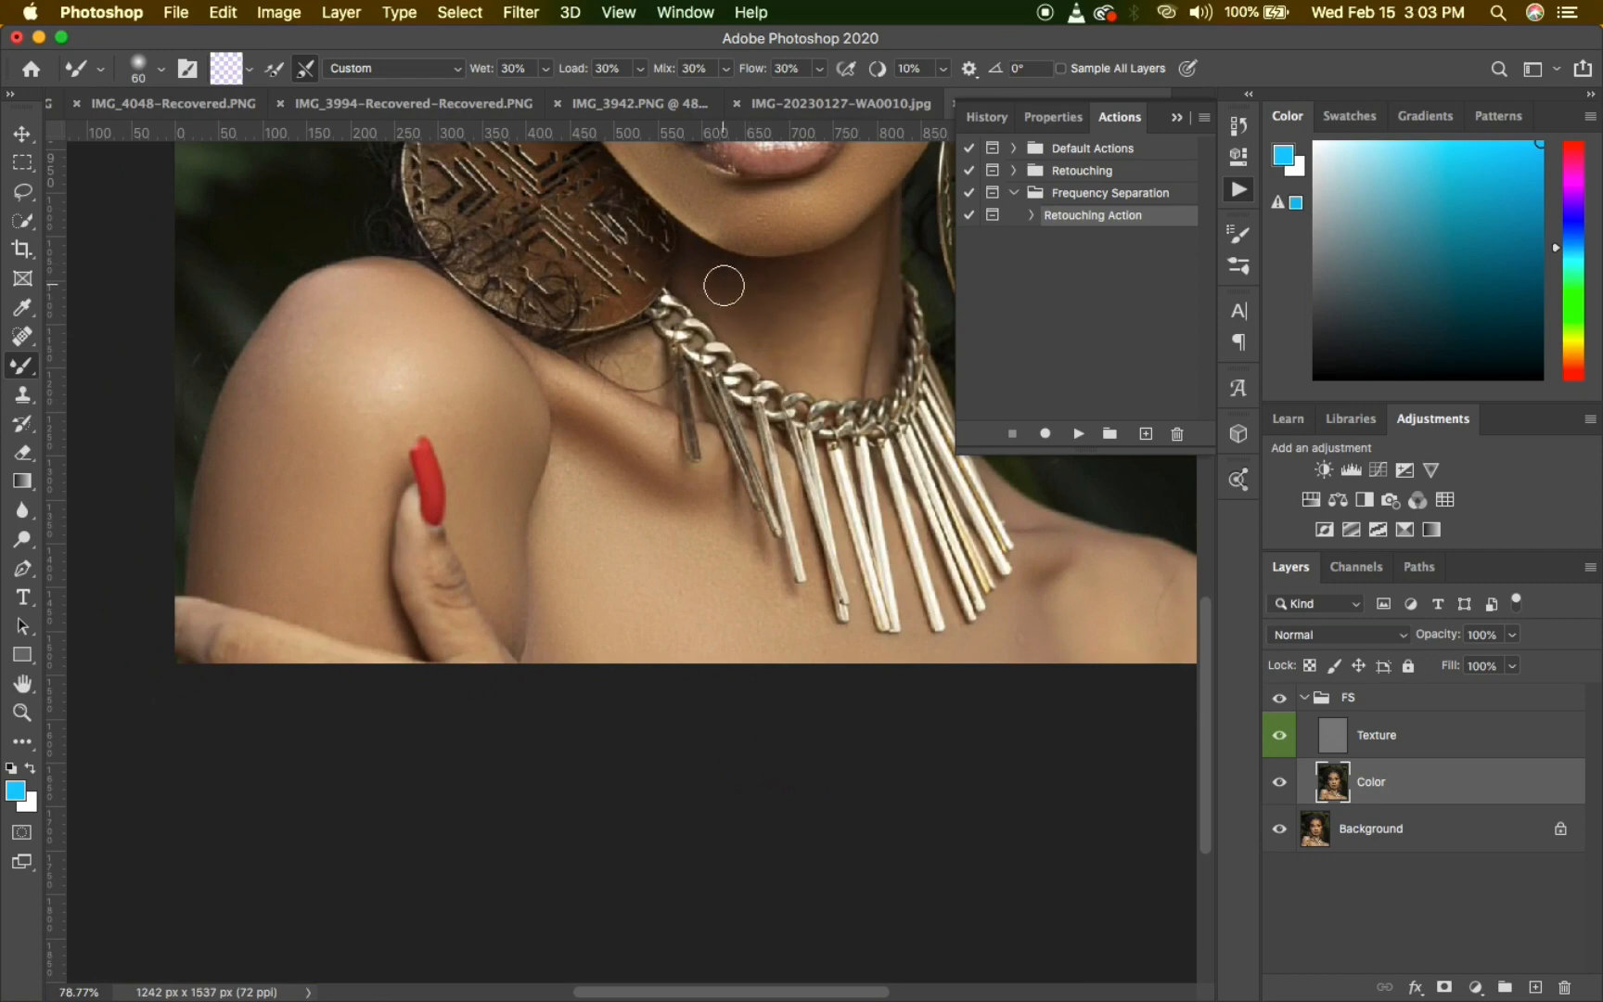
Step: Refine the remaining neck and shoulder tones on the Color layer, ending with the Mixer Brush at size 70
key(bracketleft)
key(bracketleft)
key(bracketleft)
key(bracketright)
key(bracketright)
key(bracketright)
key(bracketright)
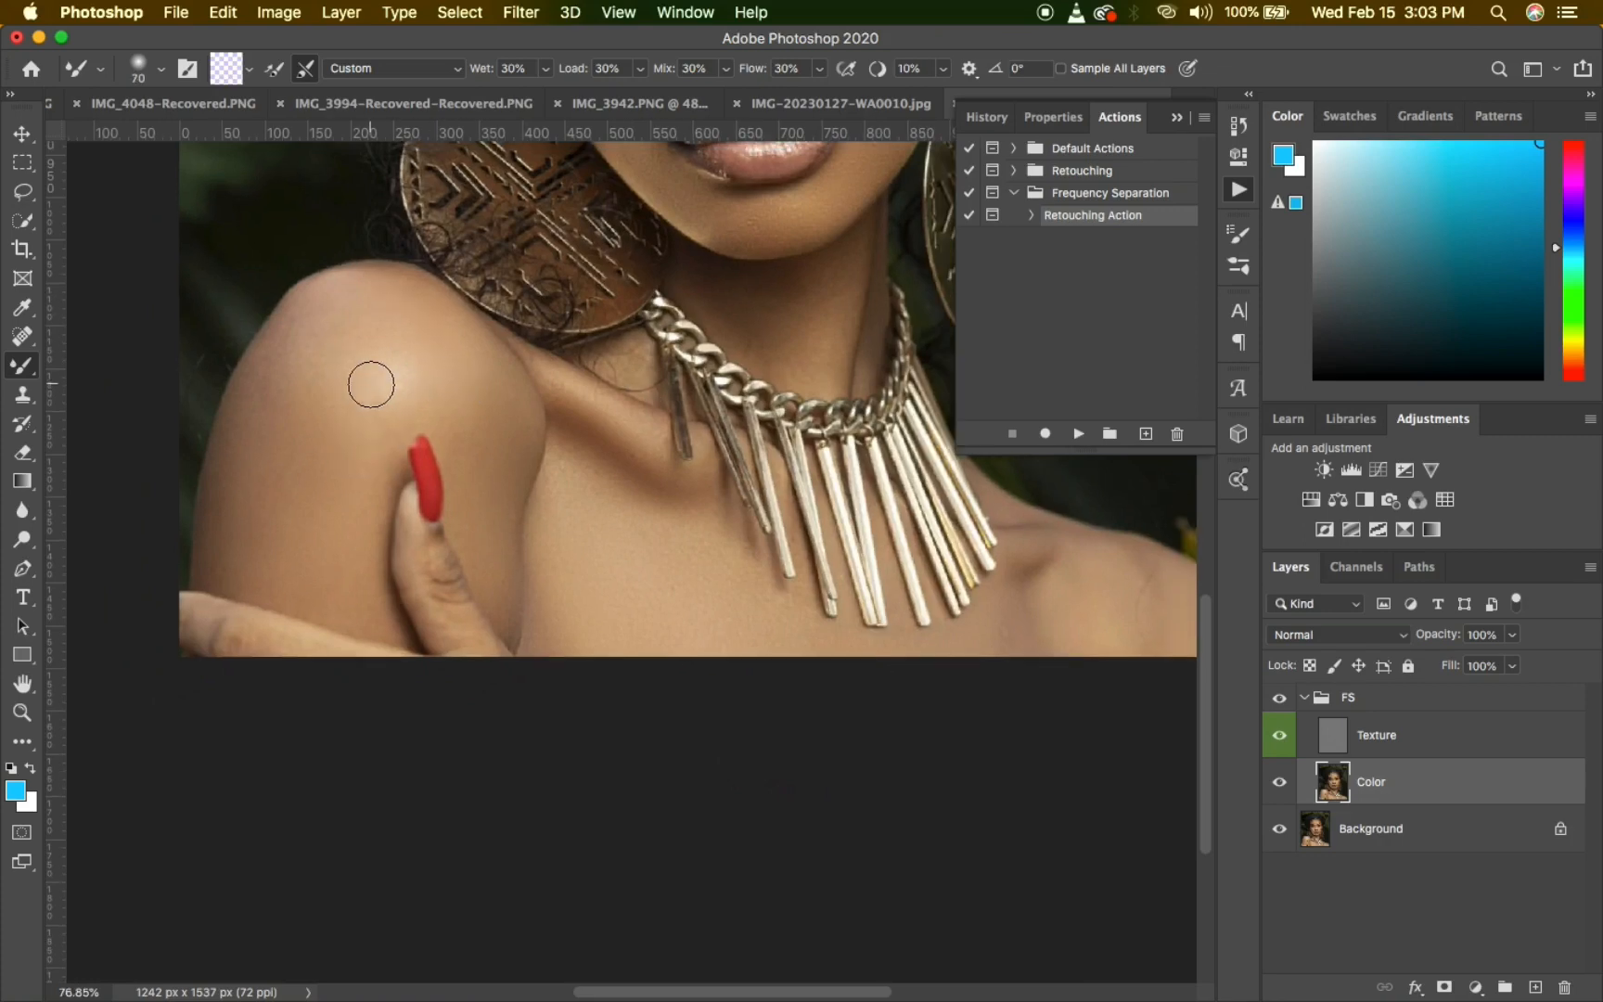
Step: Compare the whole portrait with and without the FS group
scroll(562, 416, down, 3)
click(1304, 697)
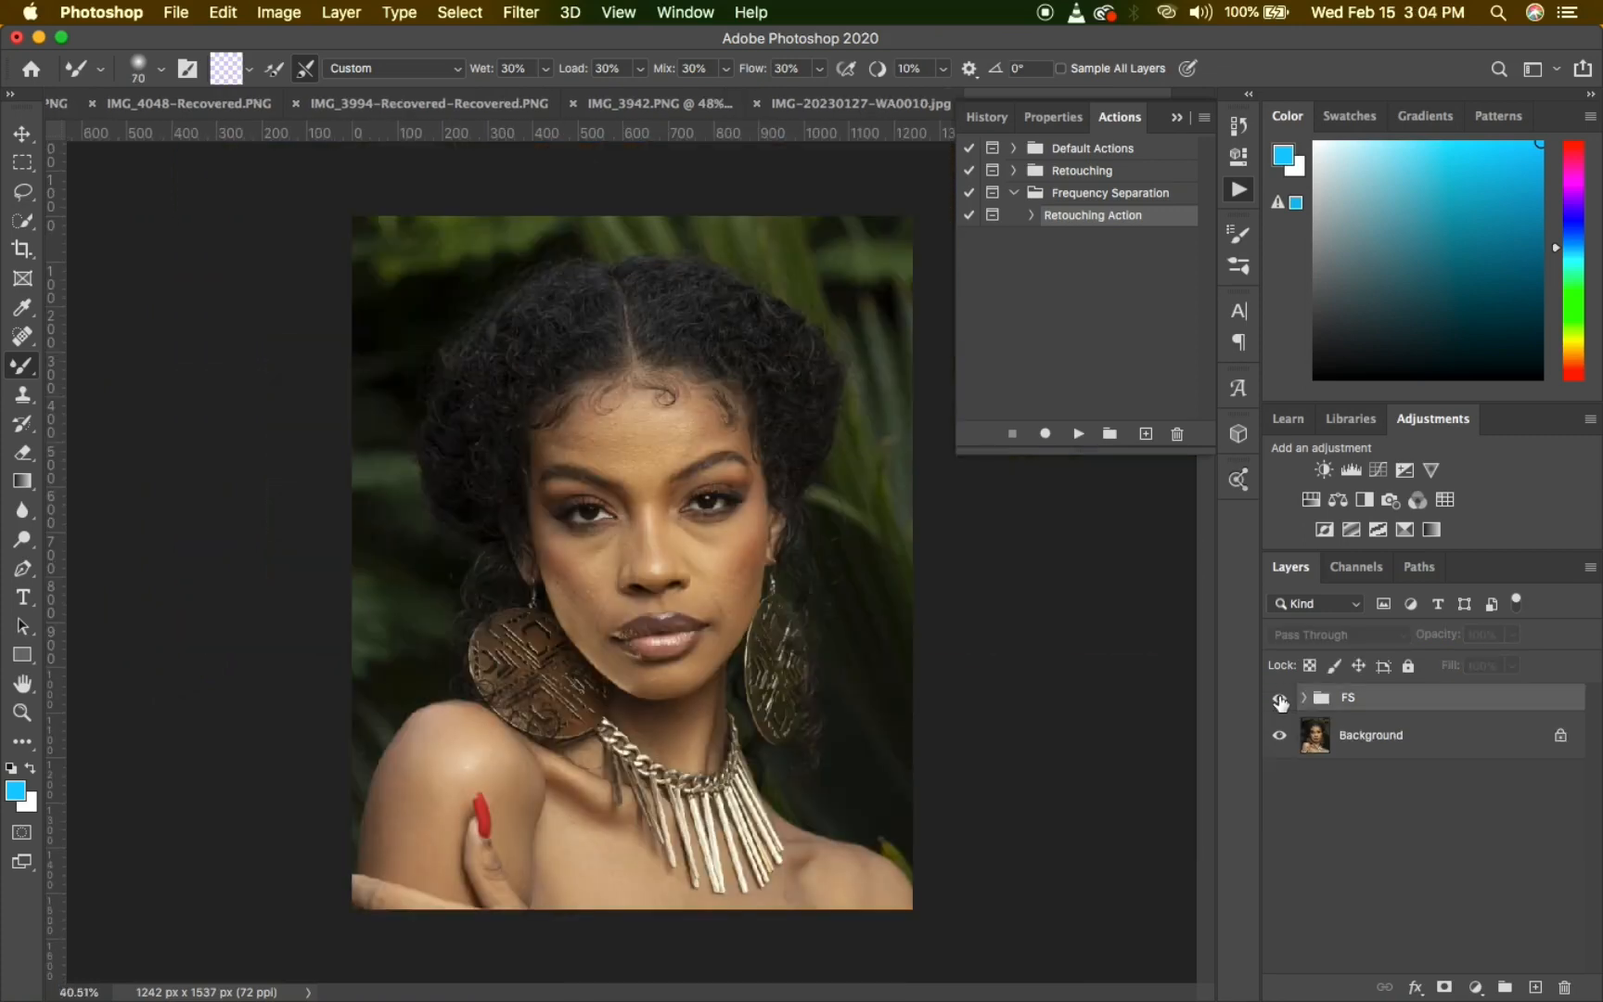
click(1303, 697)
Step: Select the Texture layer and ready the Spot Healing Brush at size 20 over the face
click(1377, 735)
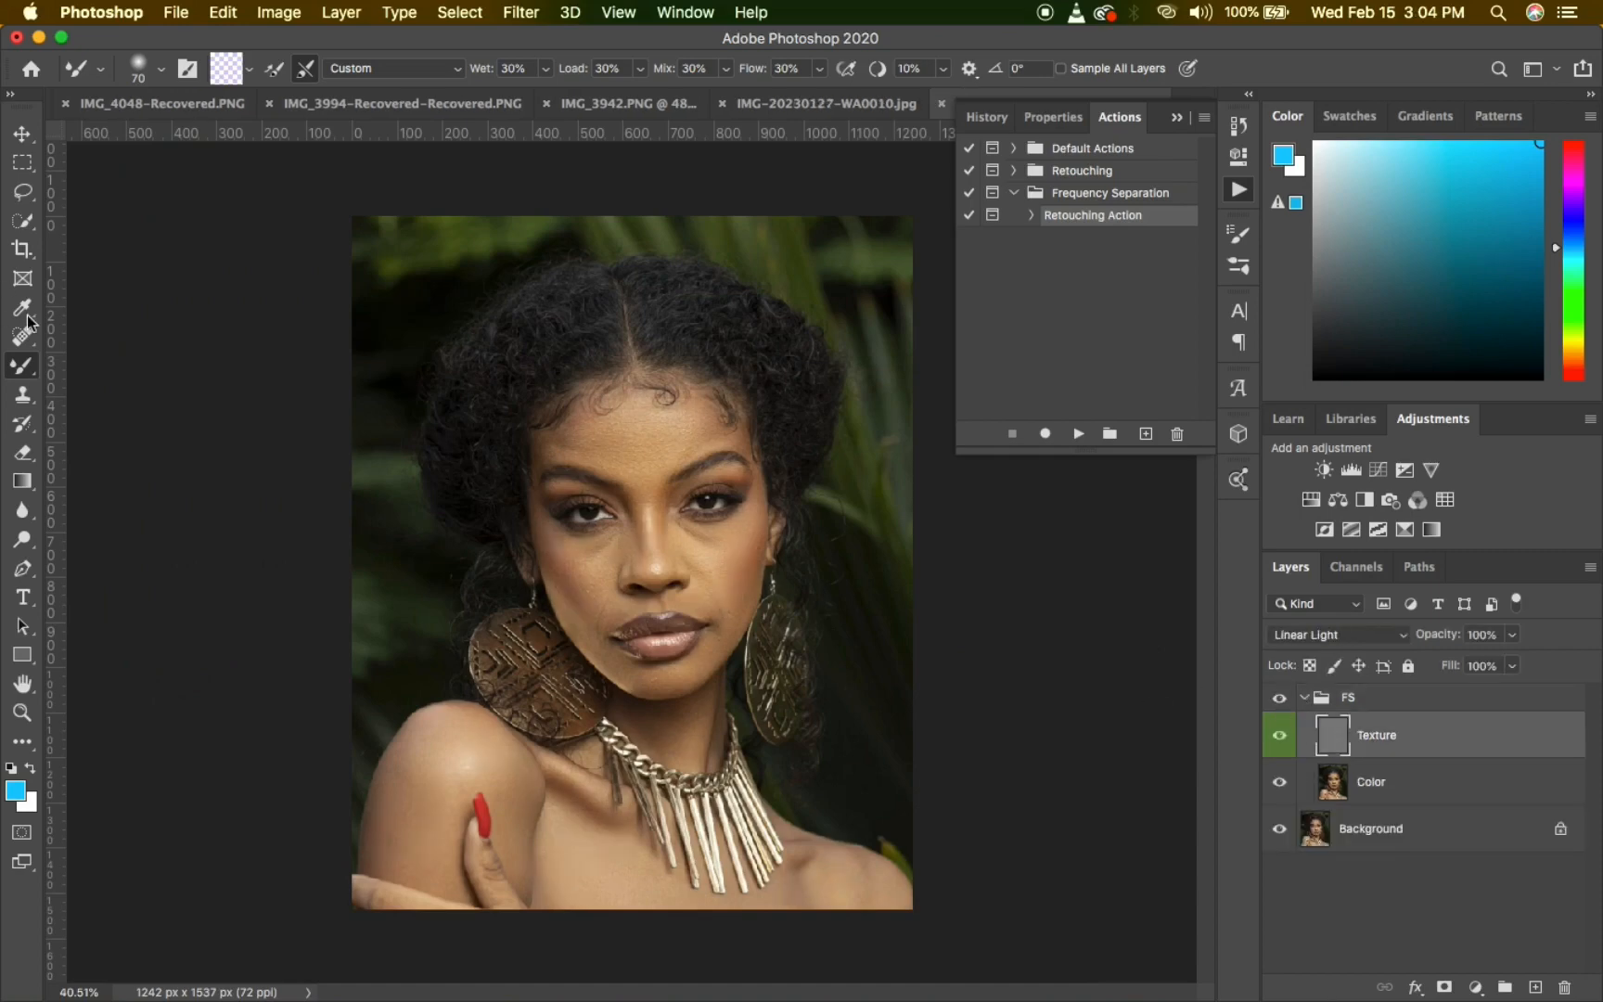
key(j)
scroll(637, 464, up, 5)
scroll(638, 464, down, 1)
key(bracketright)
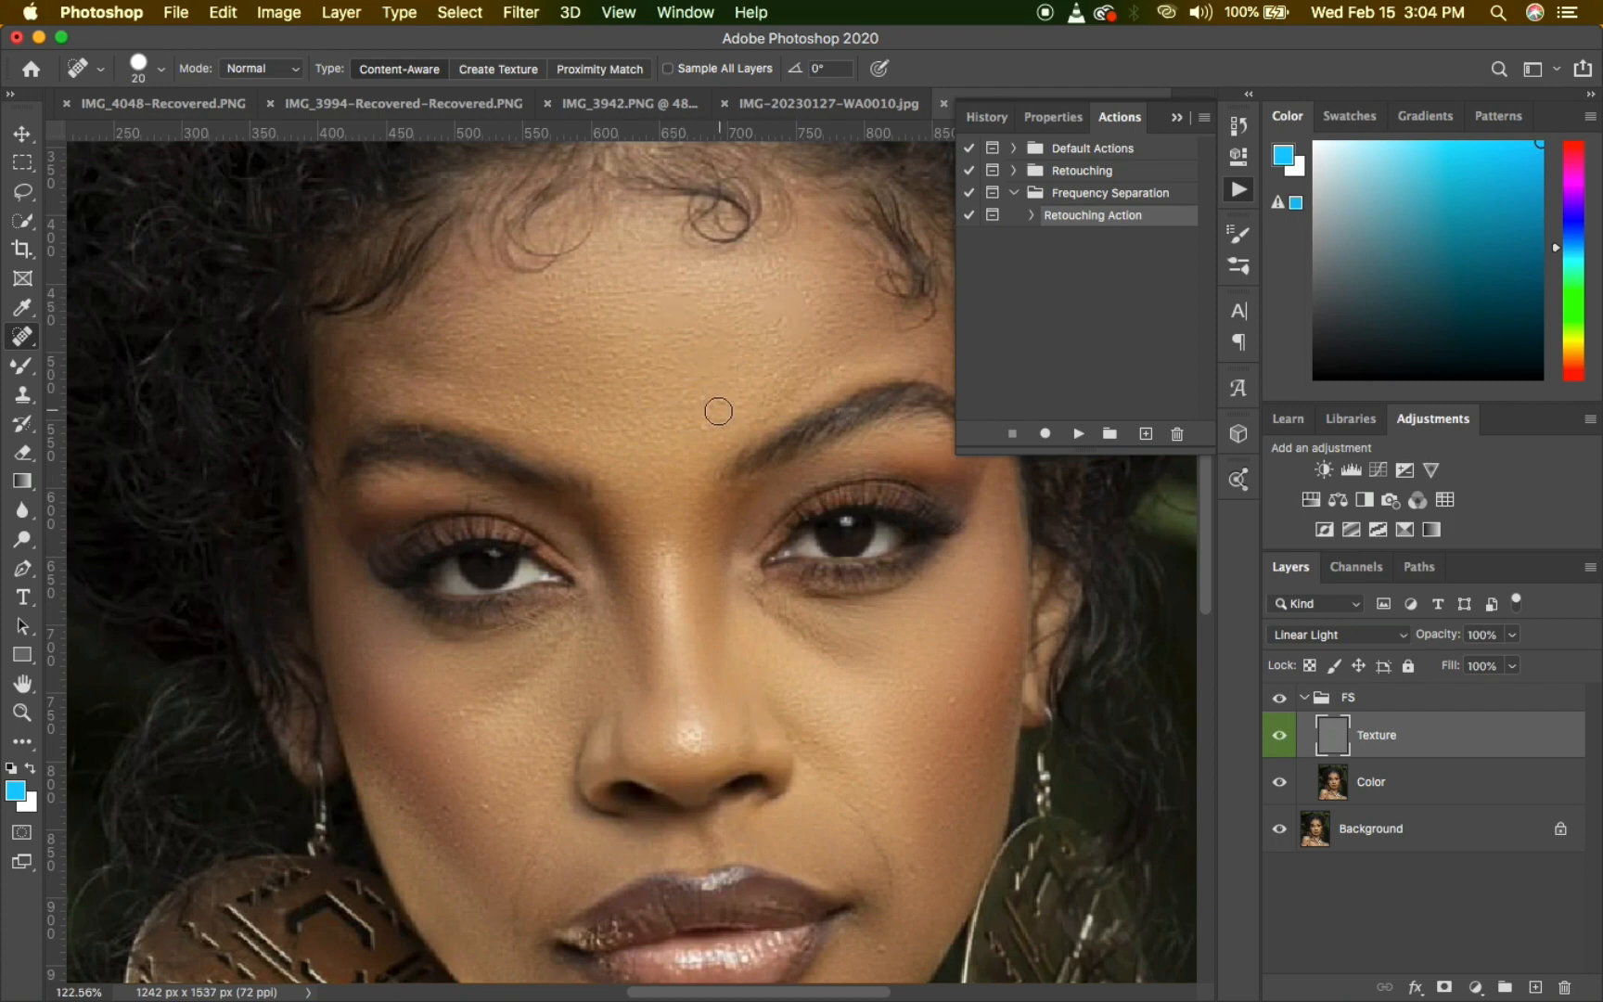
drag(570, 297, 603, 303)
key(super+z)
key(super+z)
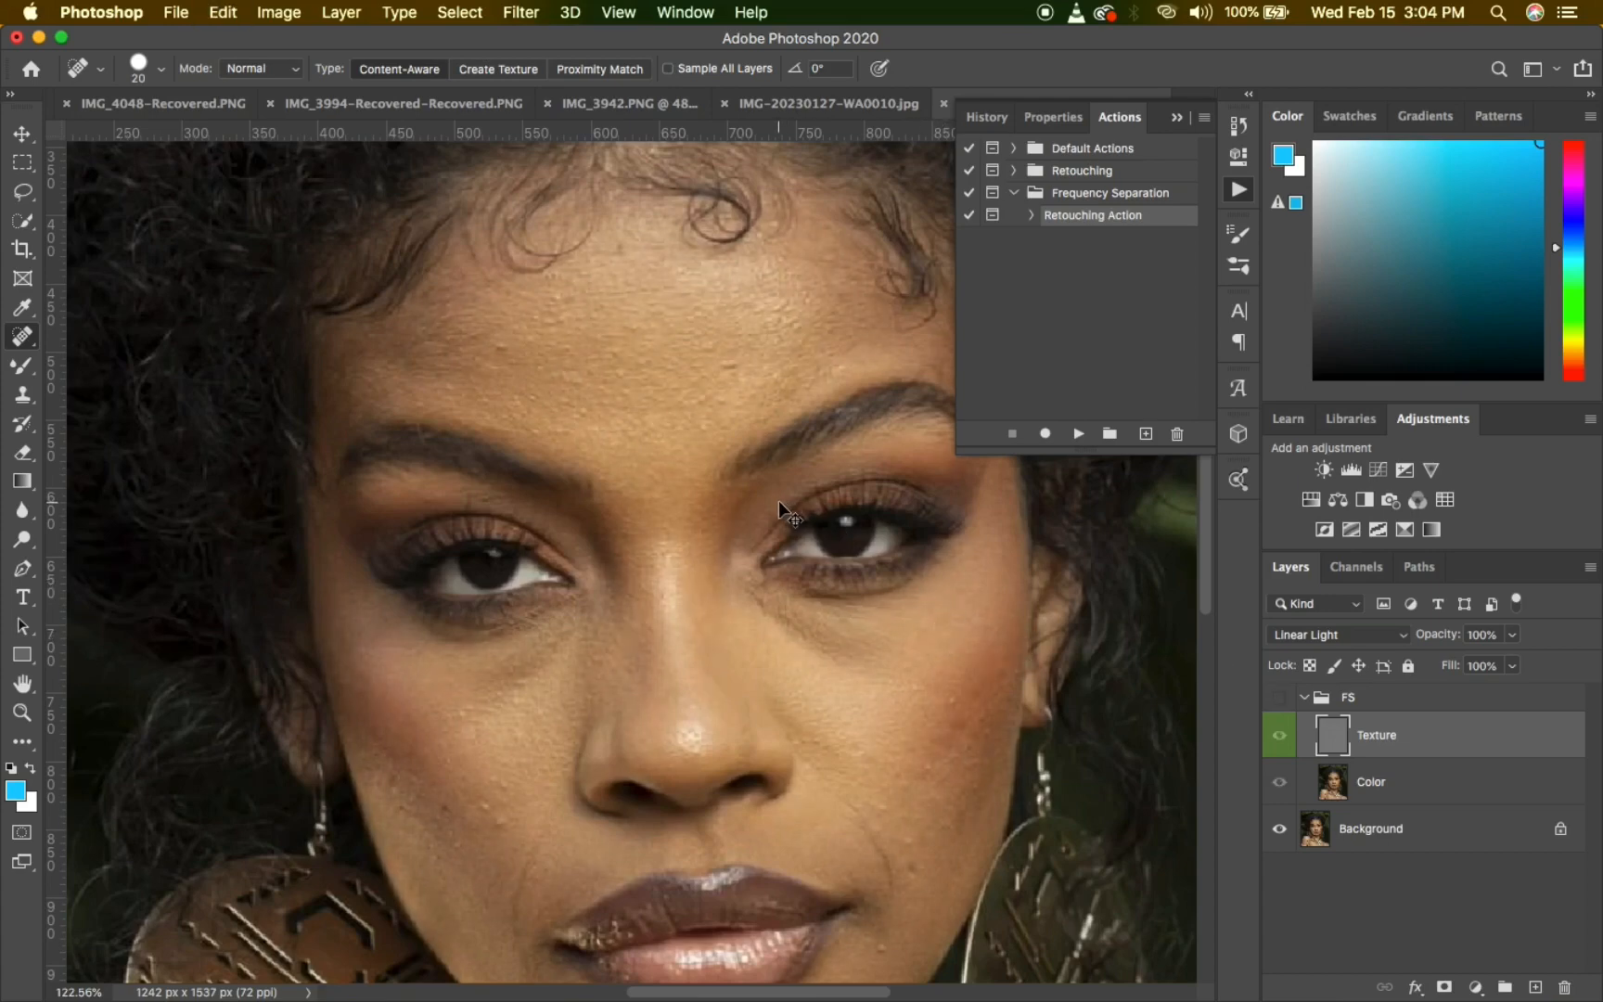
key(shift+super+z)
key(v)
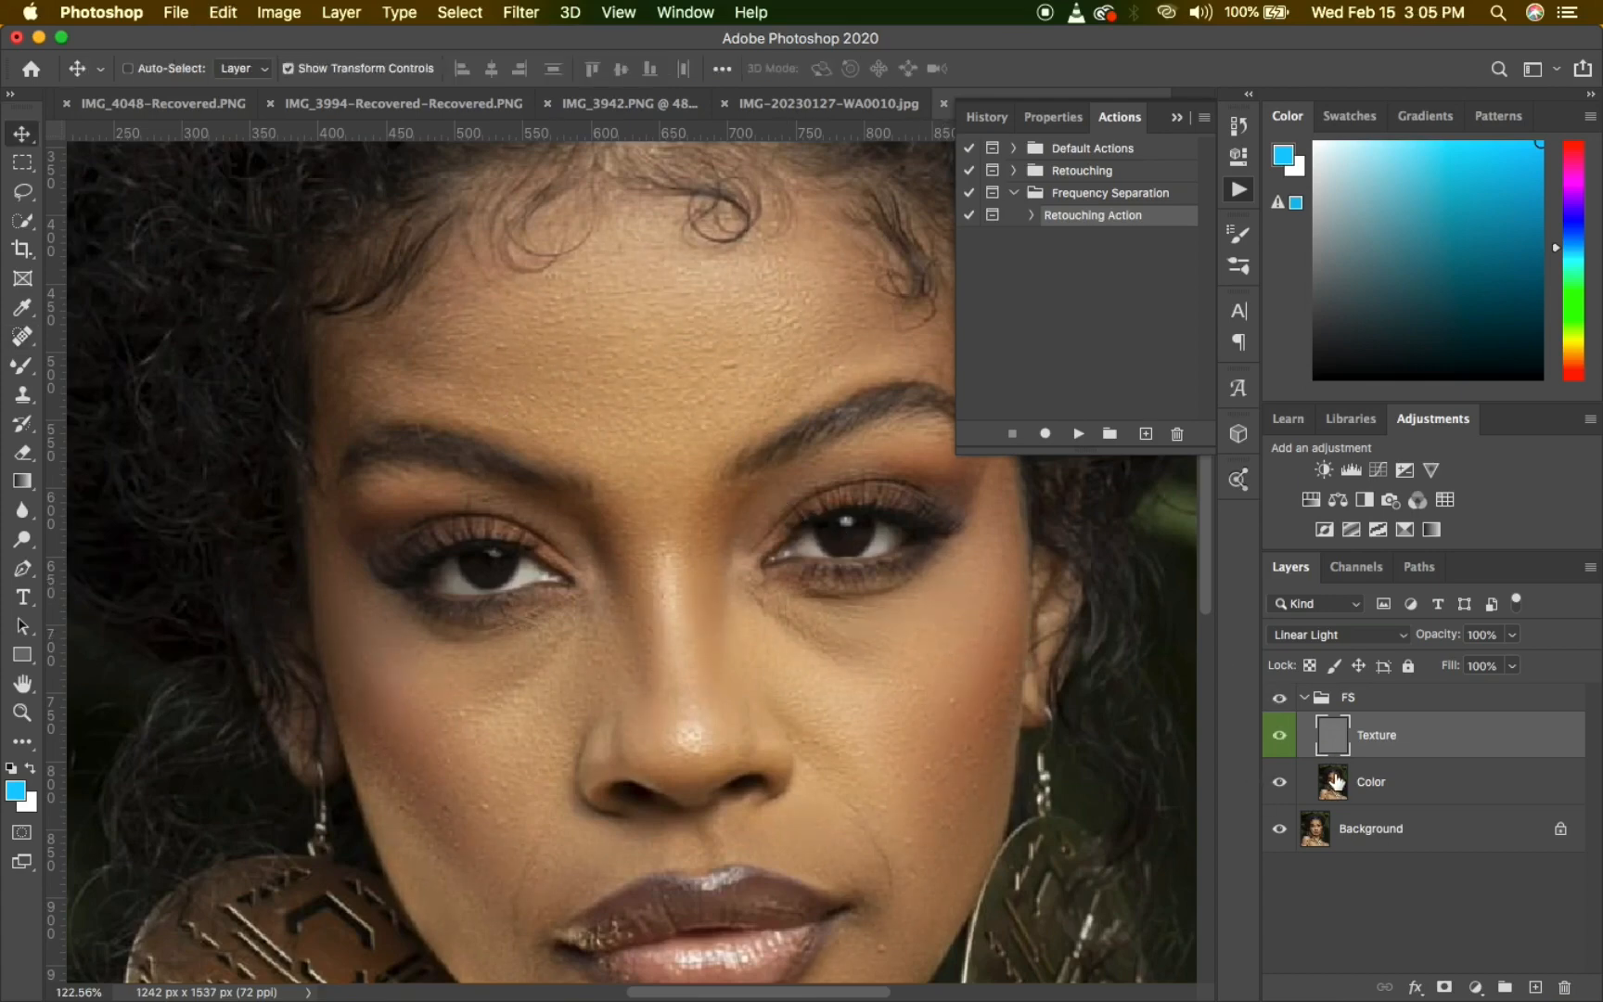
Step: Heal the small bumps on the forehead and lower face on the Texture layer with the Spot Healing Brush at size 10
click(25, 344)
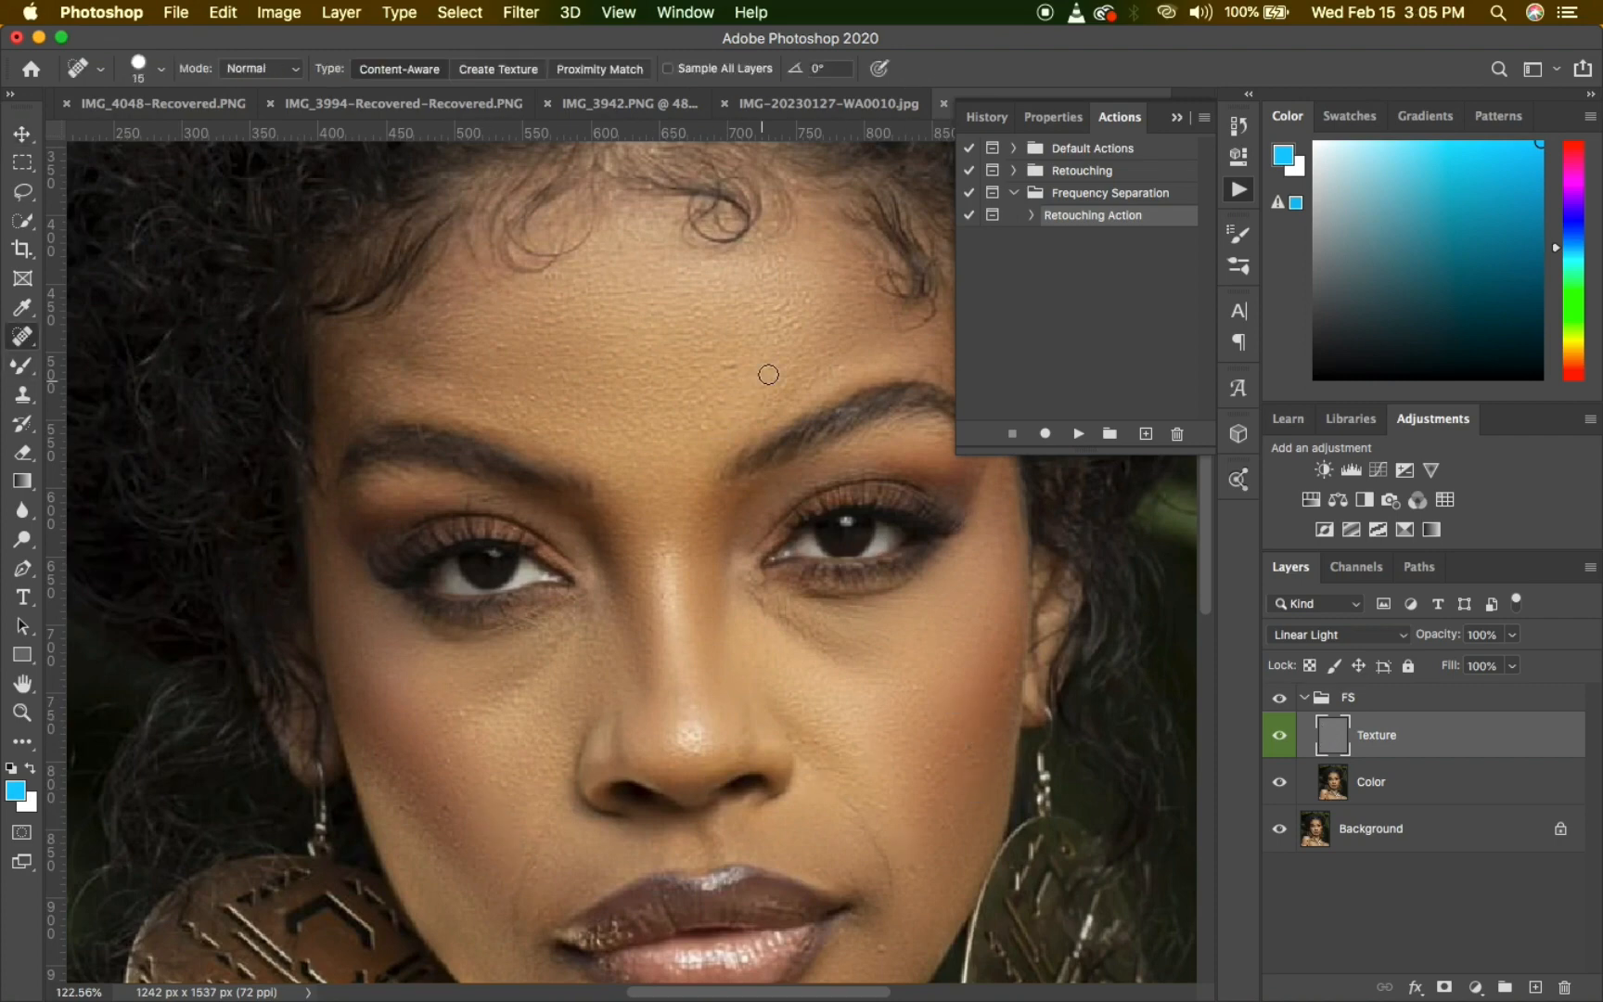
key(bracketleft)
click(780, 309)
click(778, 315)
click(683, 302)
click(563, 374)
click(529, 402)
scroll(974, 745, down, 3)
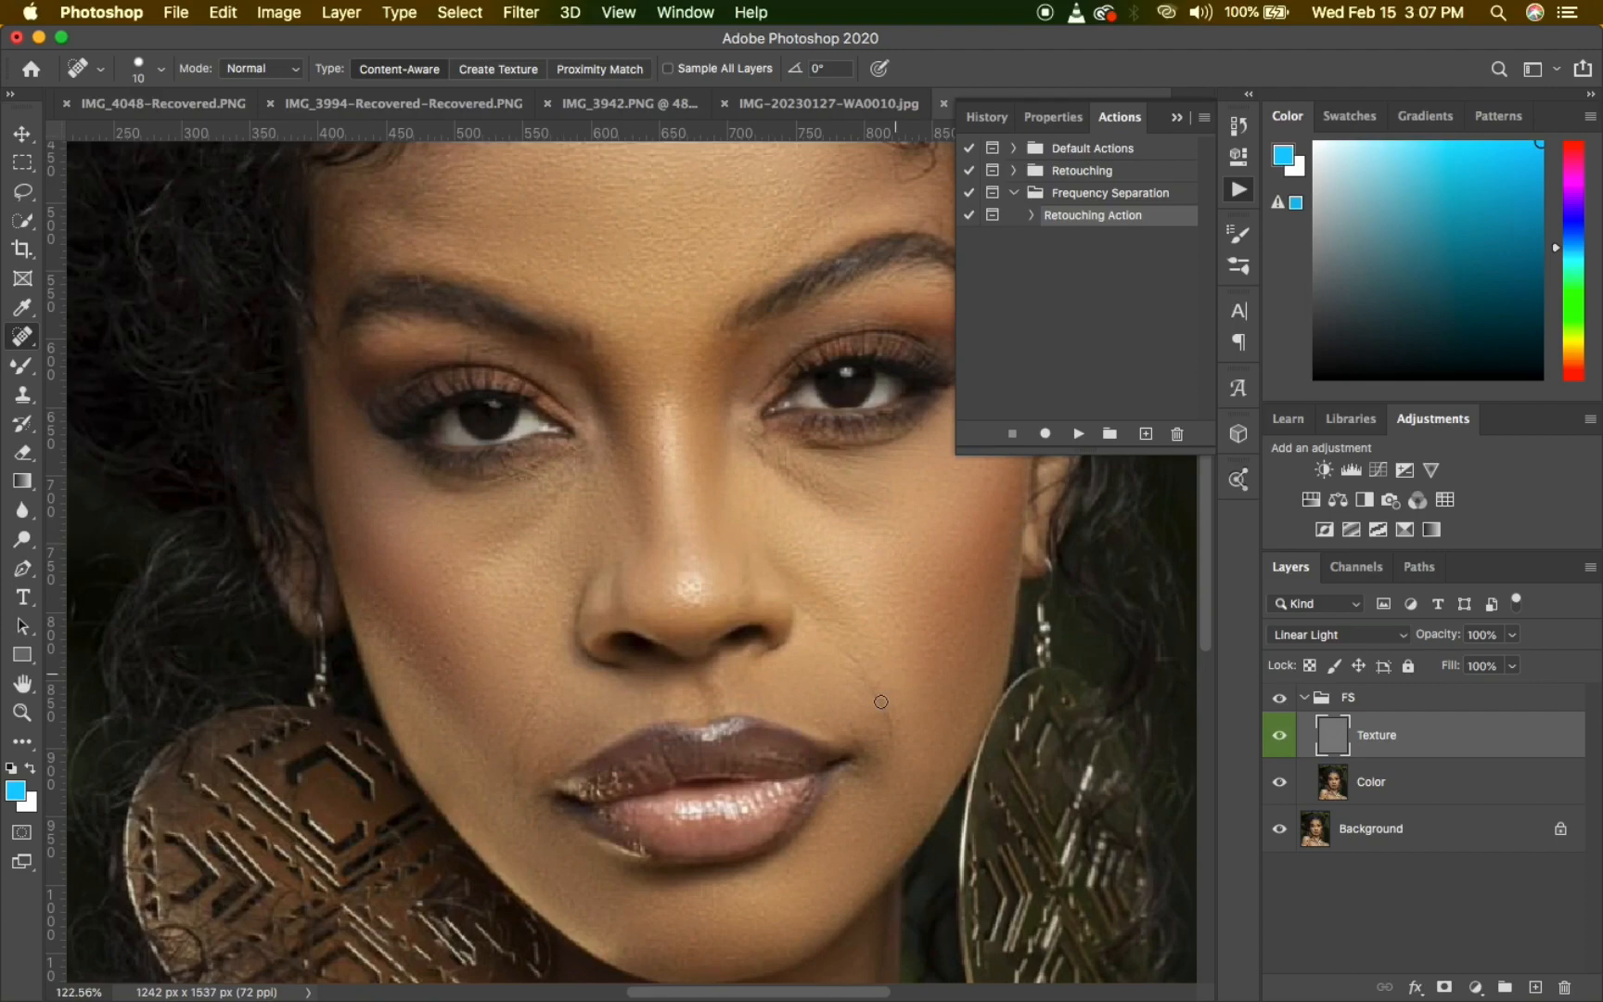
Step: Check the healed skin by comparing the full portrait with the FS group hidden and shown
drag(681, 598, 659, 762)
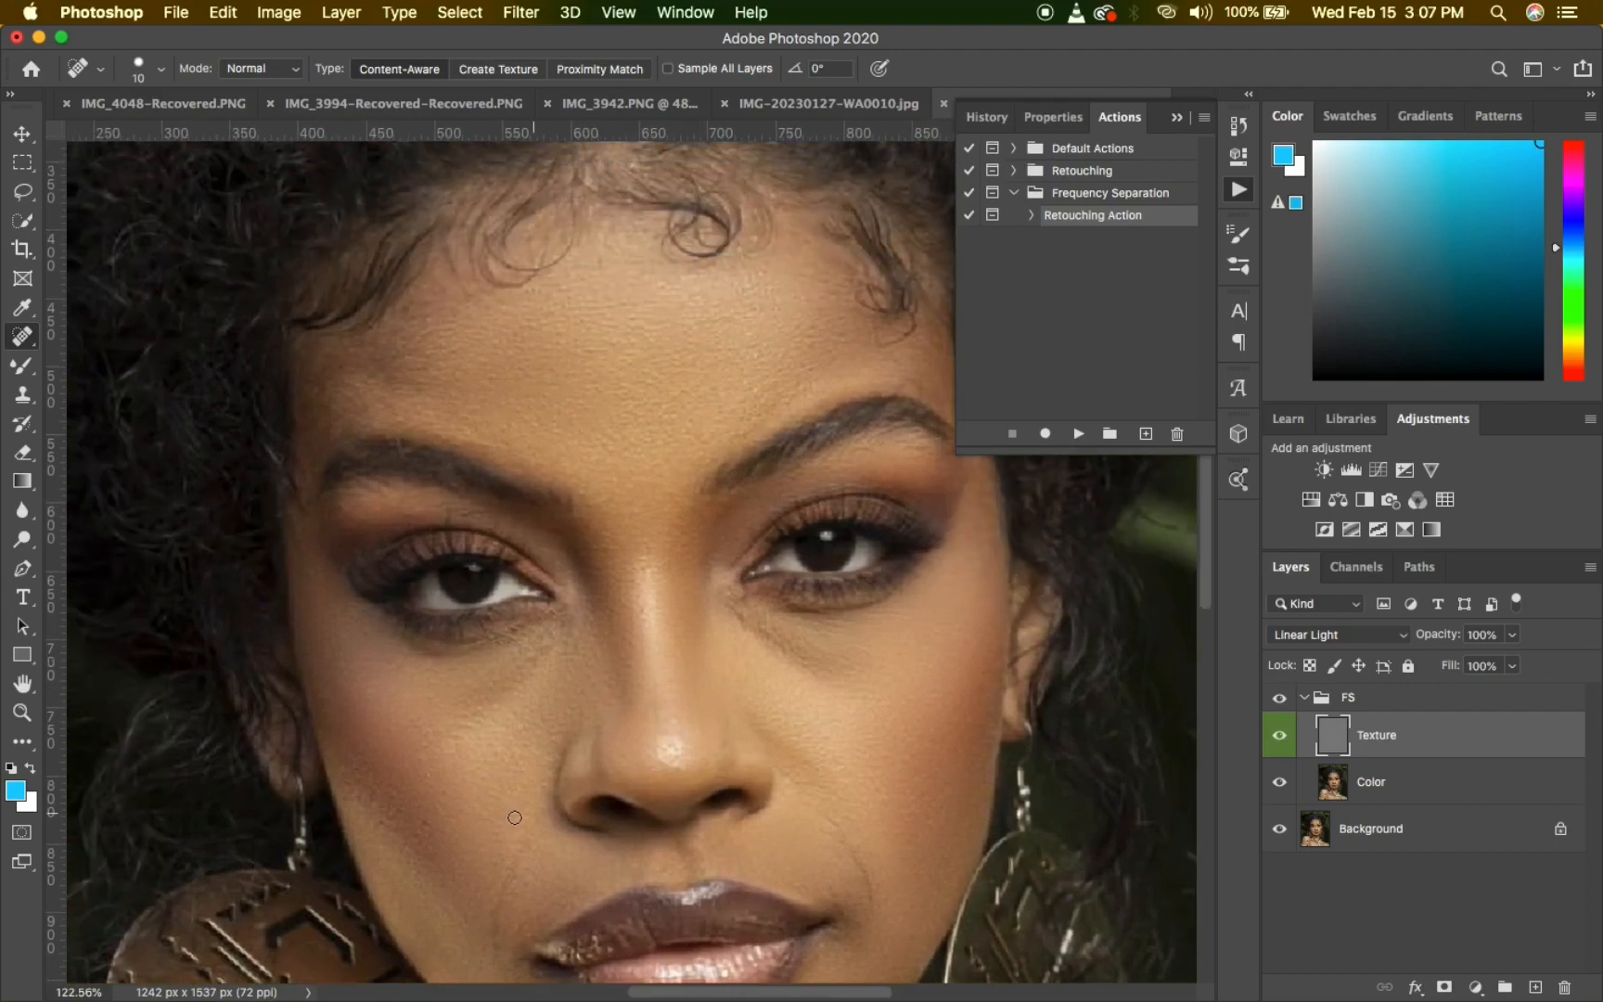
scroll(745, 722, down, 10)
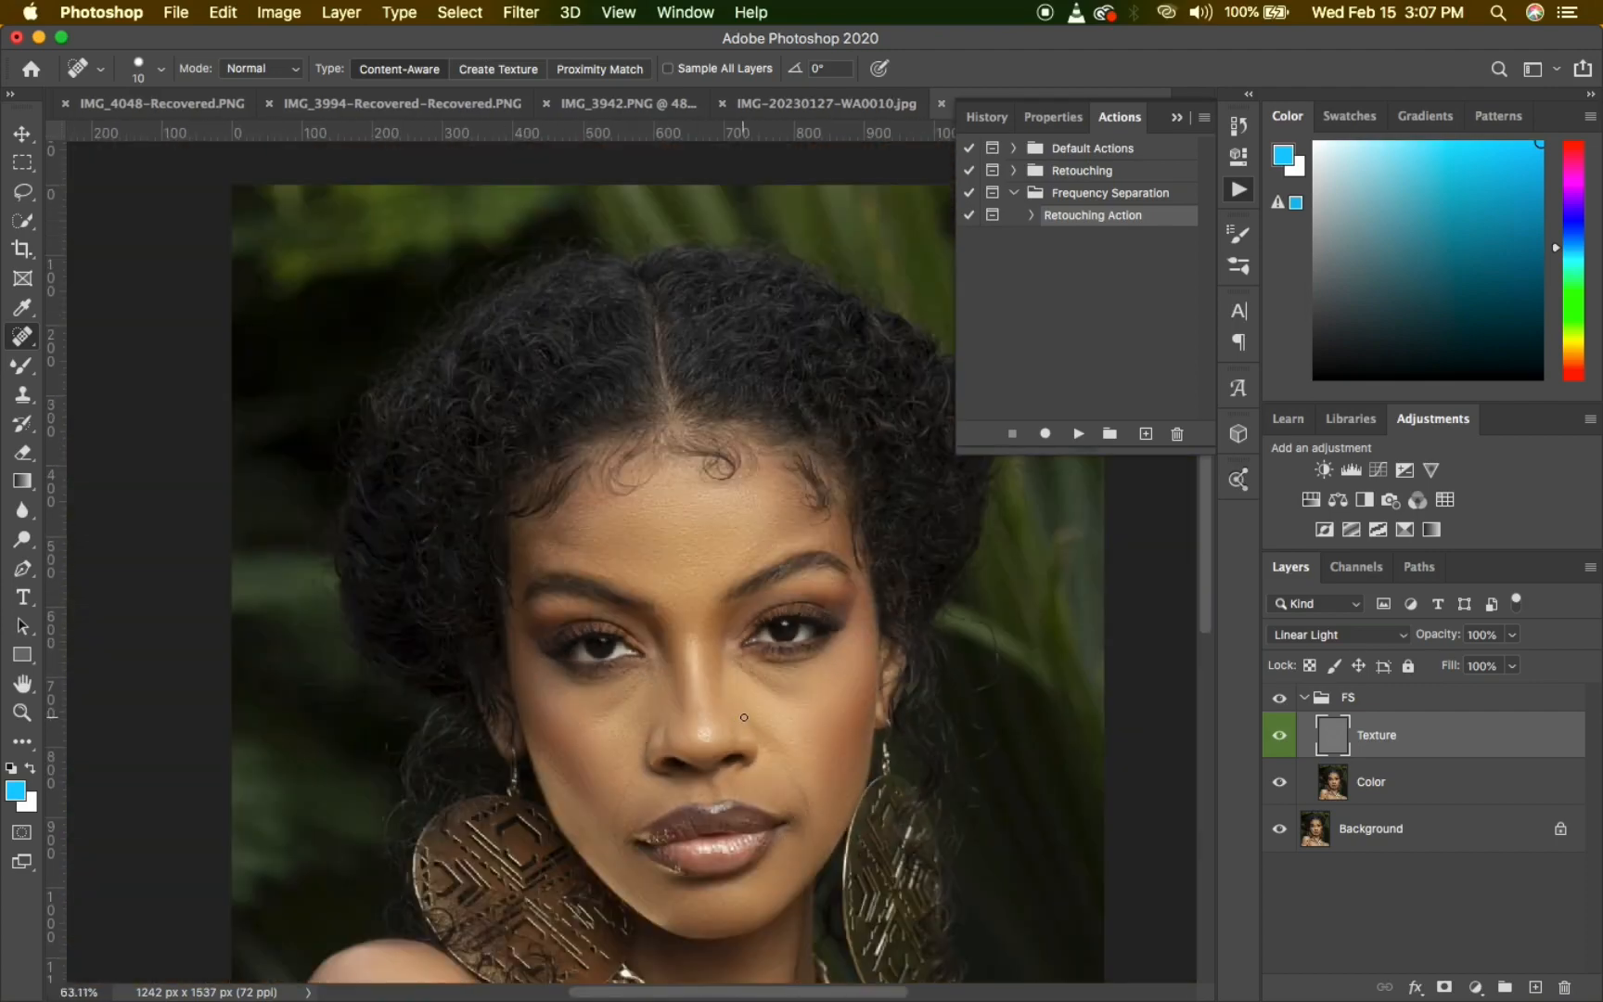
click(1281, 700)
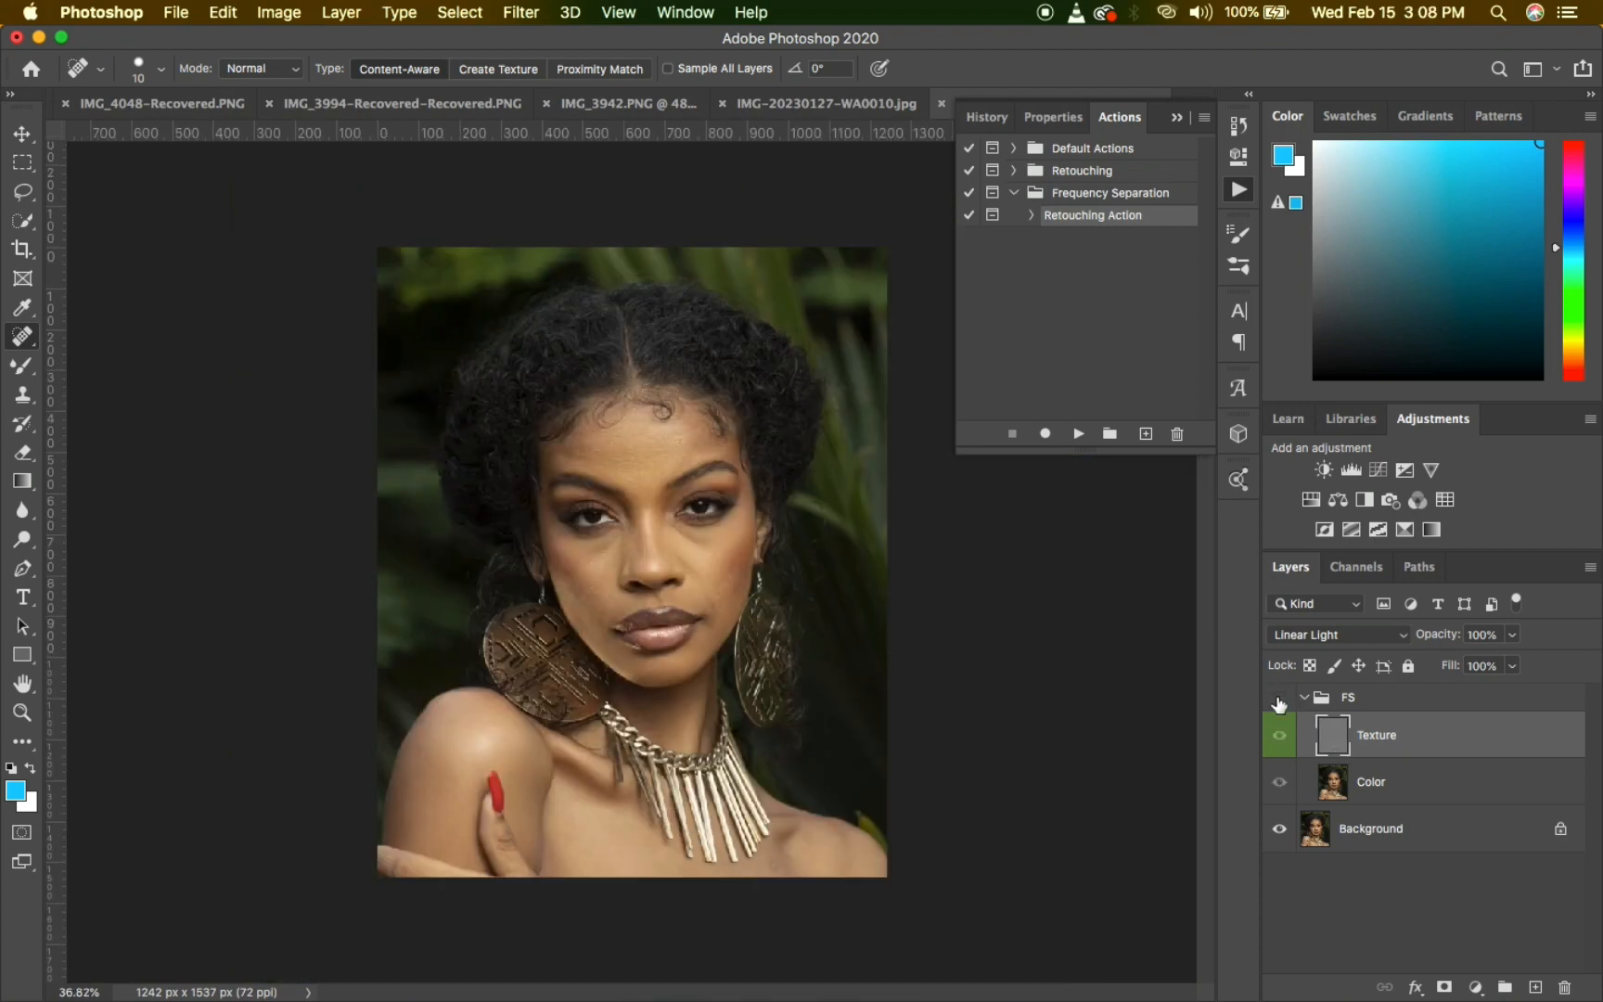
click(1279, 700)
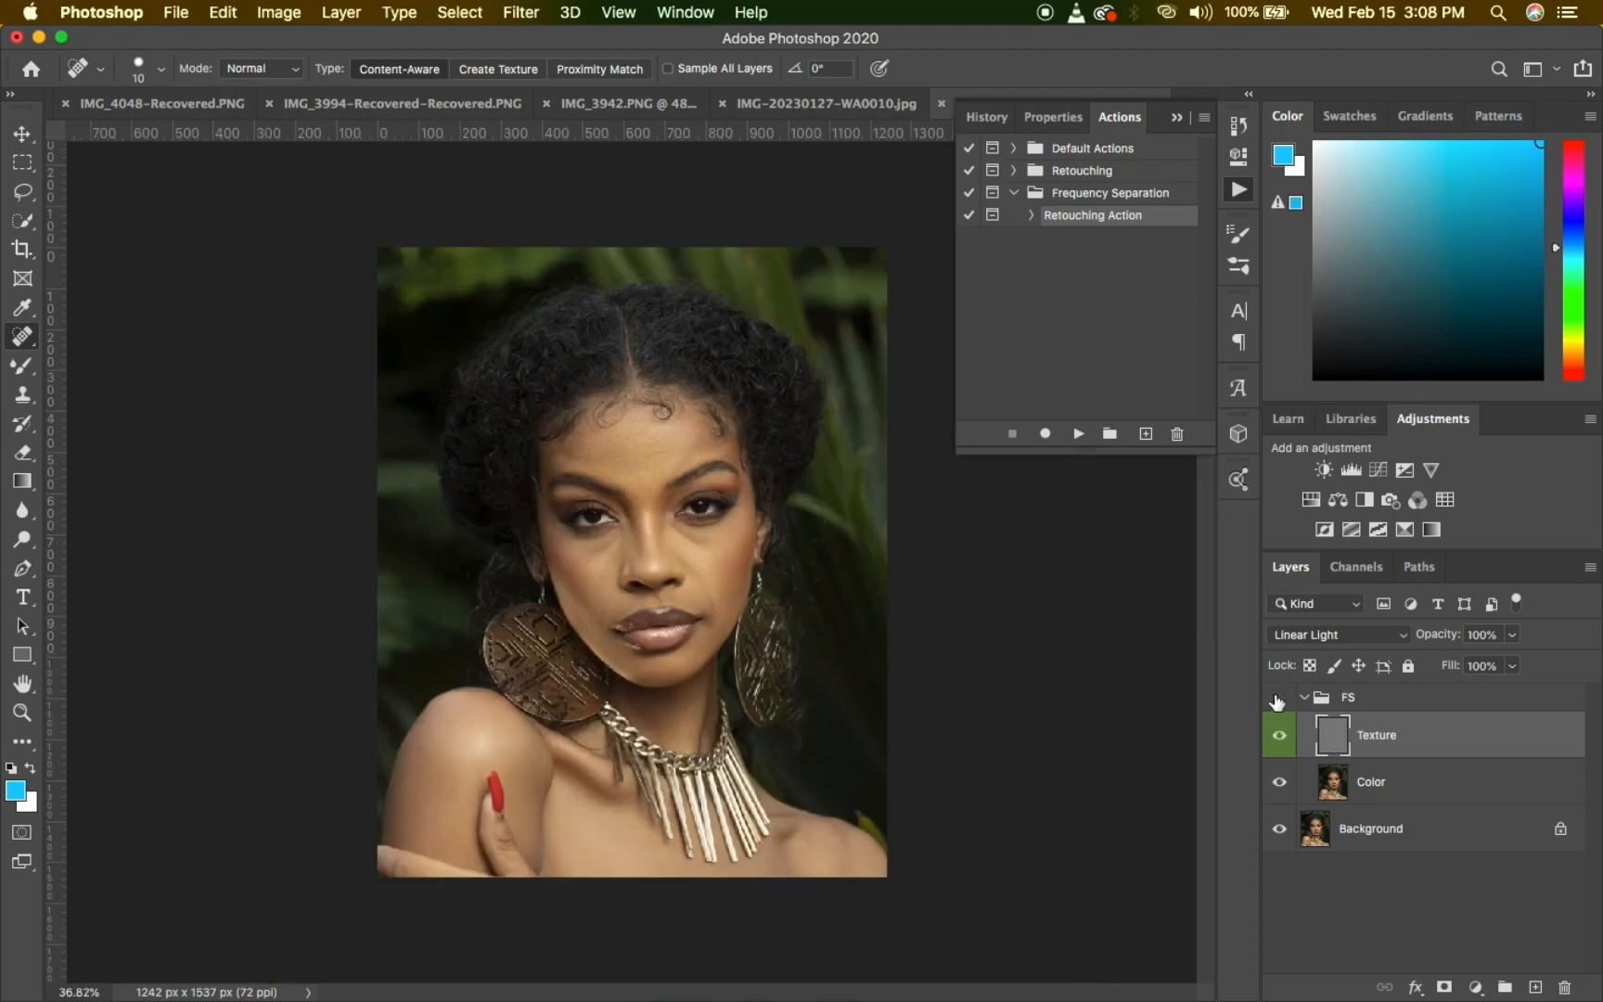
Step: Collapse the FS layer group and the Frequency Separation action set, and switch to the Move tool
click(1304, 697)
key(v)
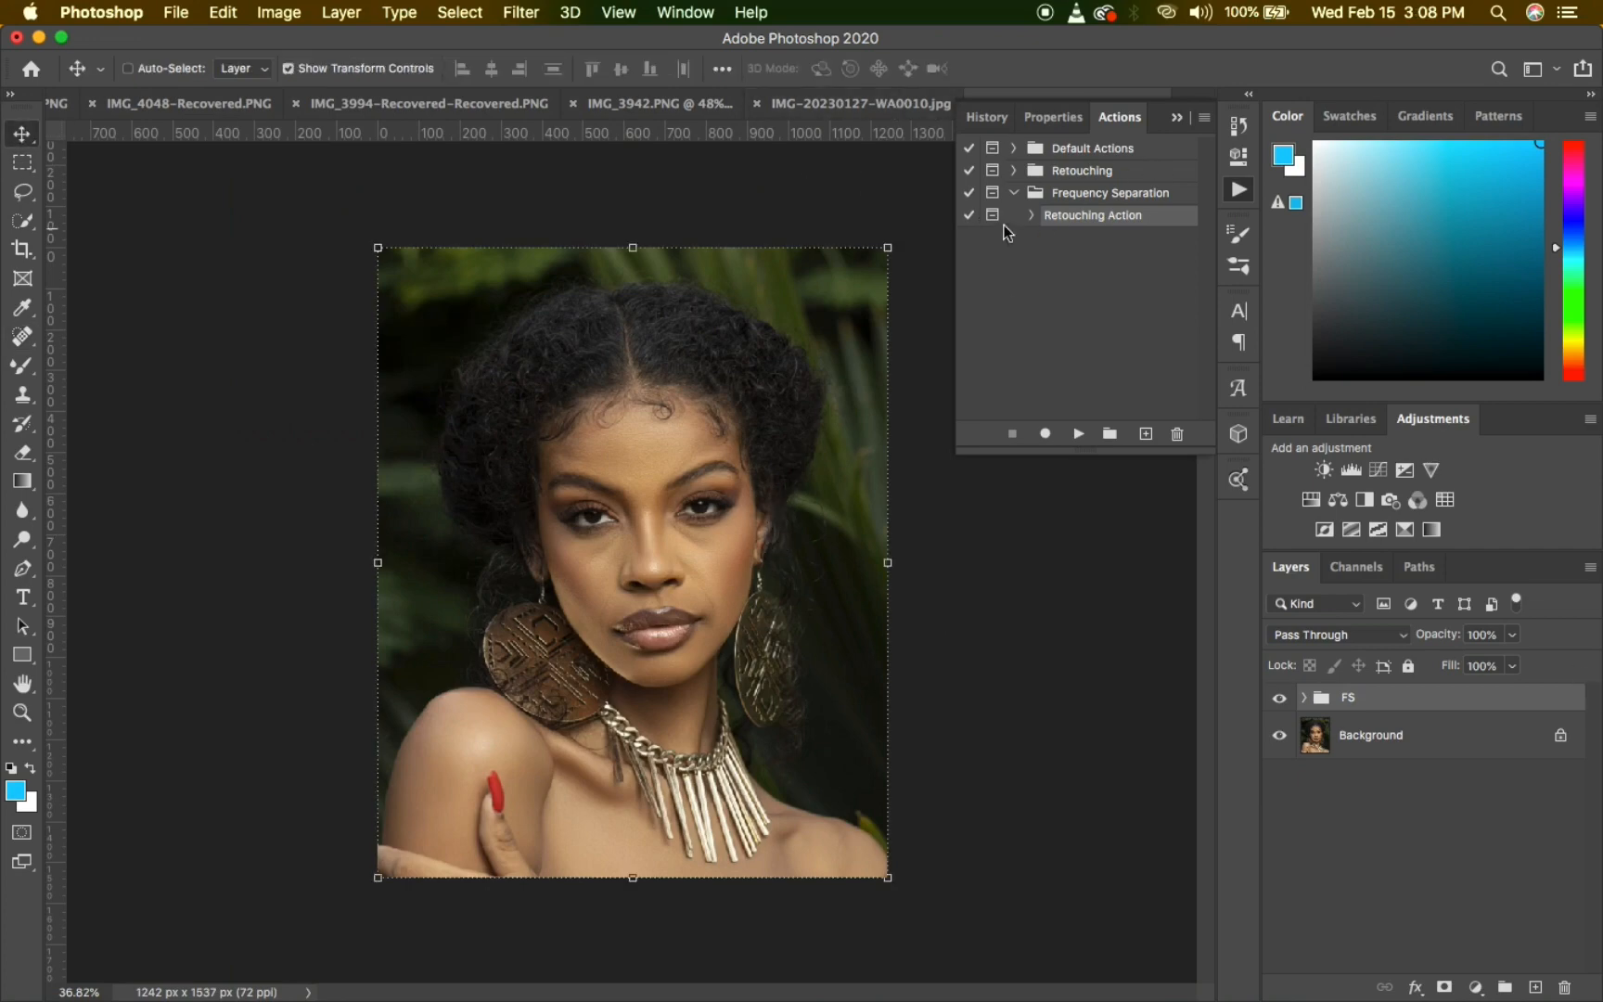
click(1015, 192)
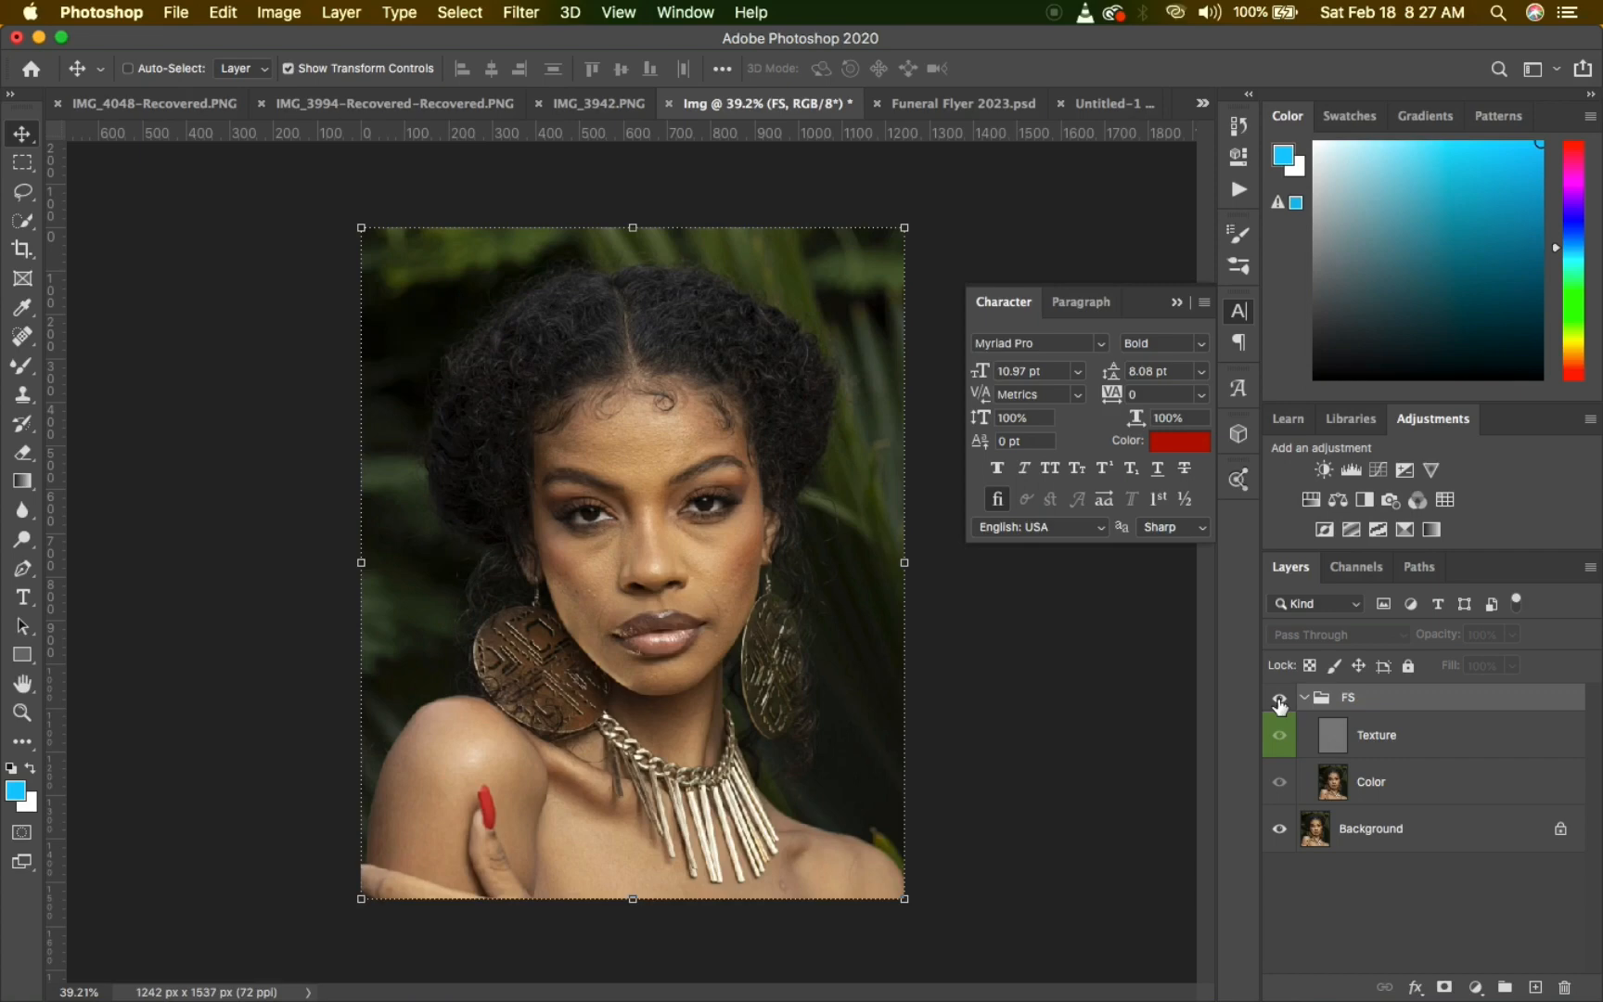
Step: Toggle the FS group's visibility repeatedly to review the portrait before and after retouching
click(1280, 701)
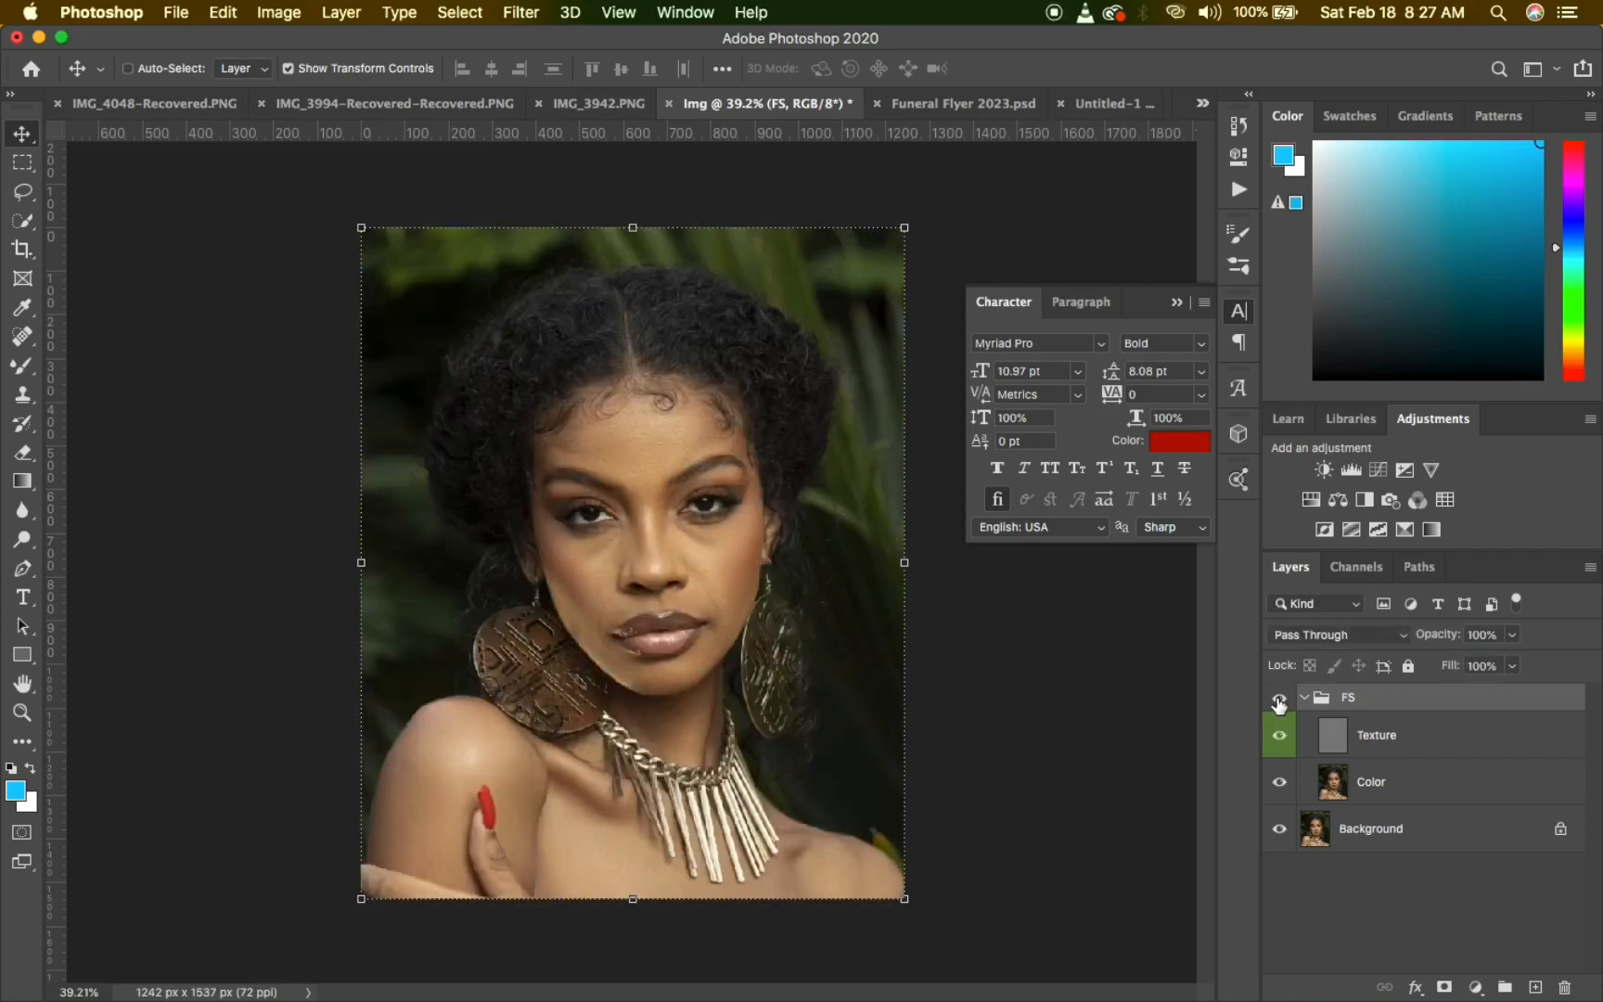
click(1280, 701)
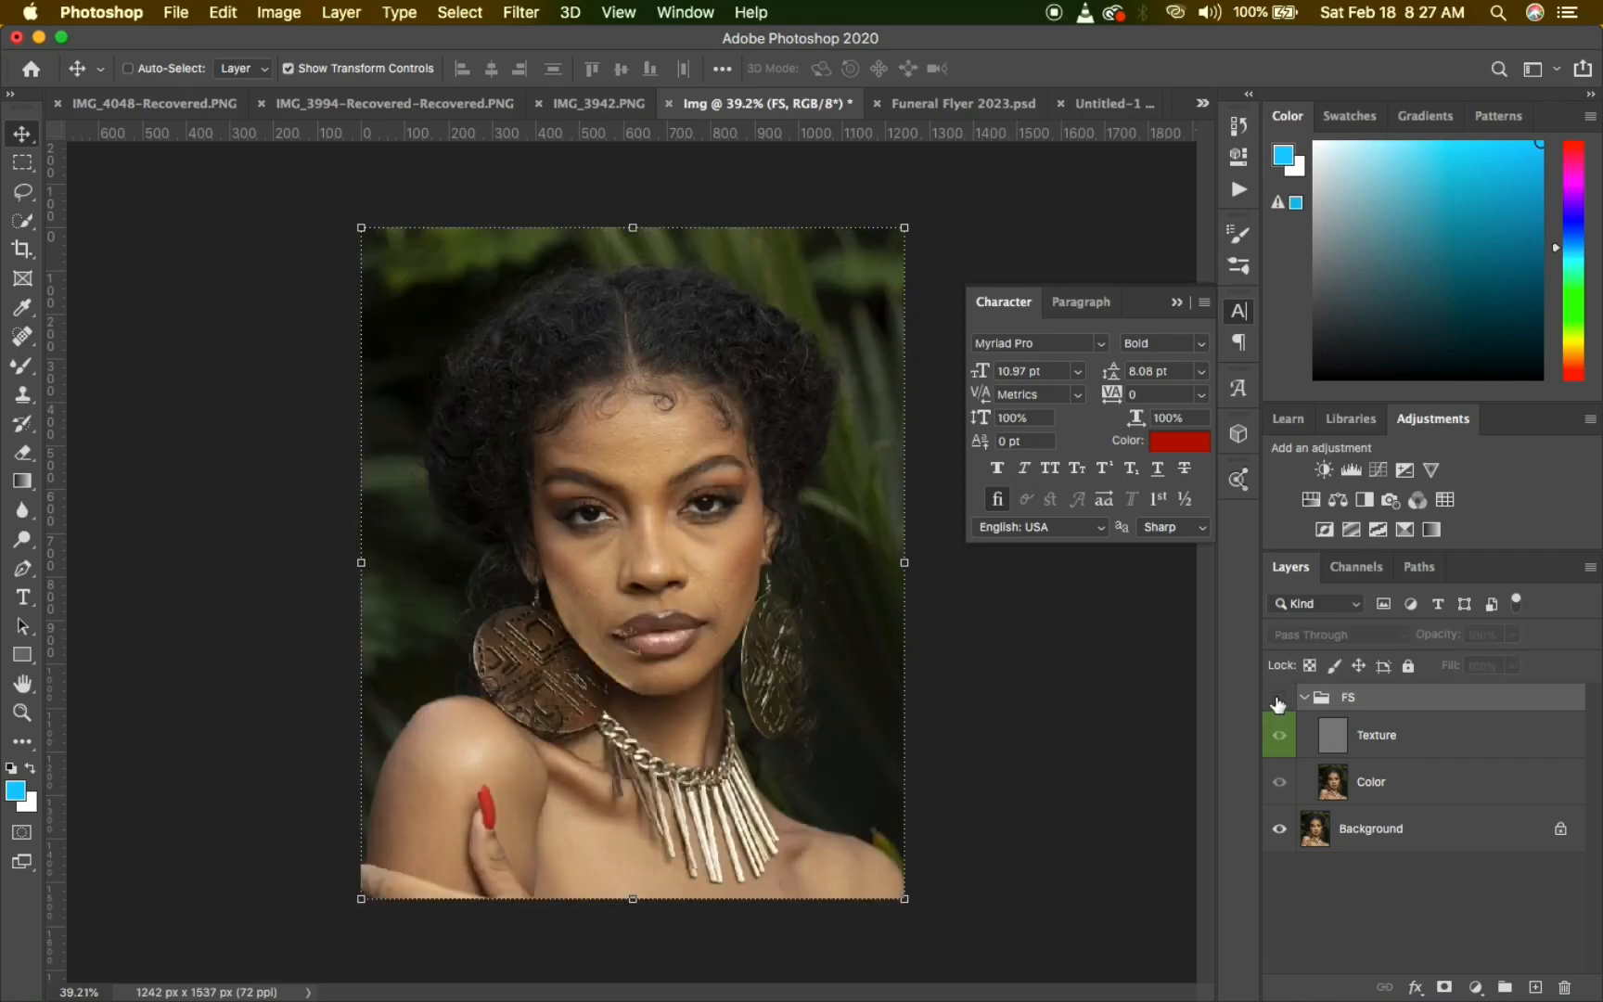
click(1279, 703)
click(1279, 702)
click(1278, 702)
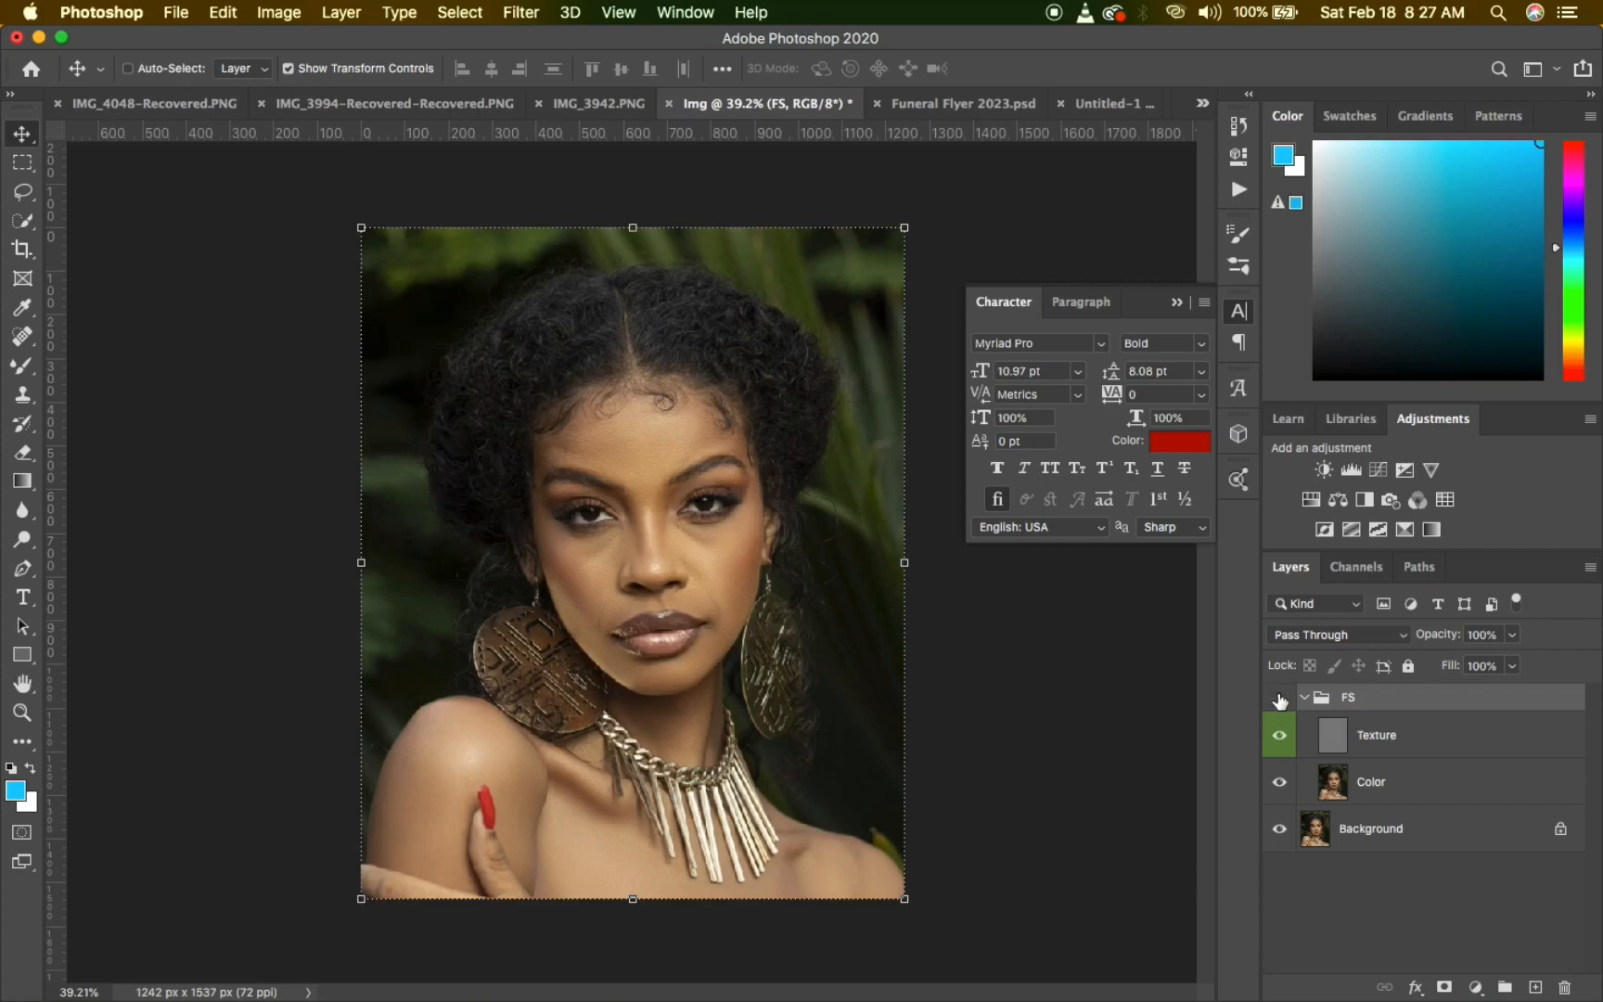
click(1279, 702)
click(1279, 702)
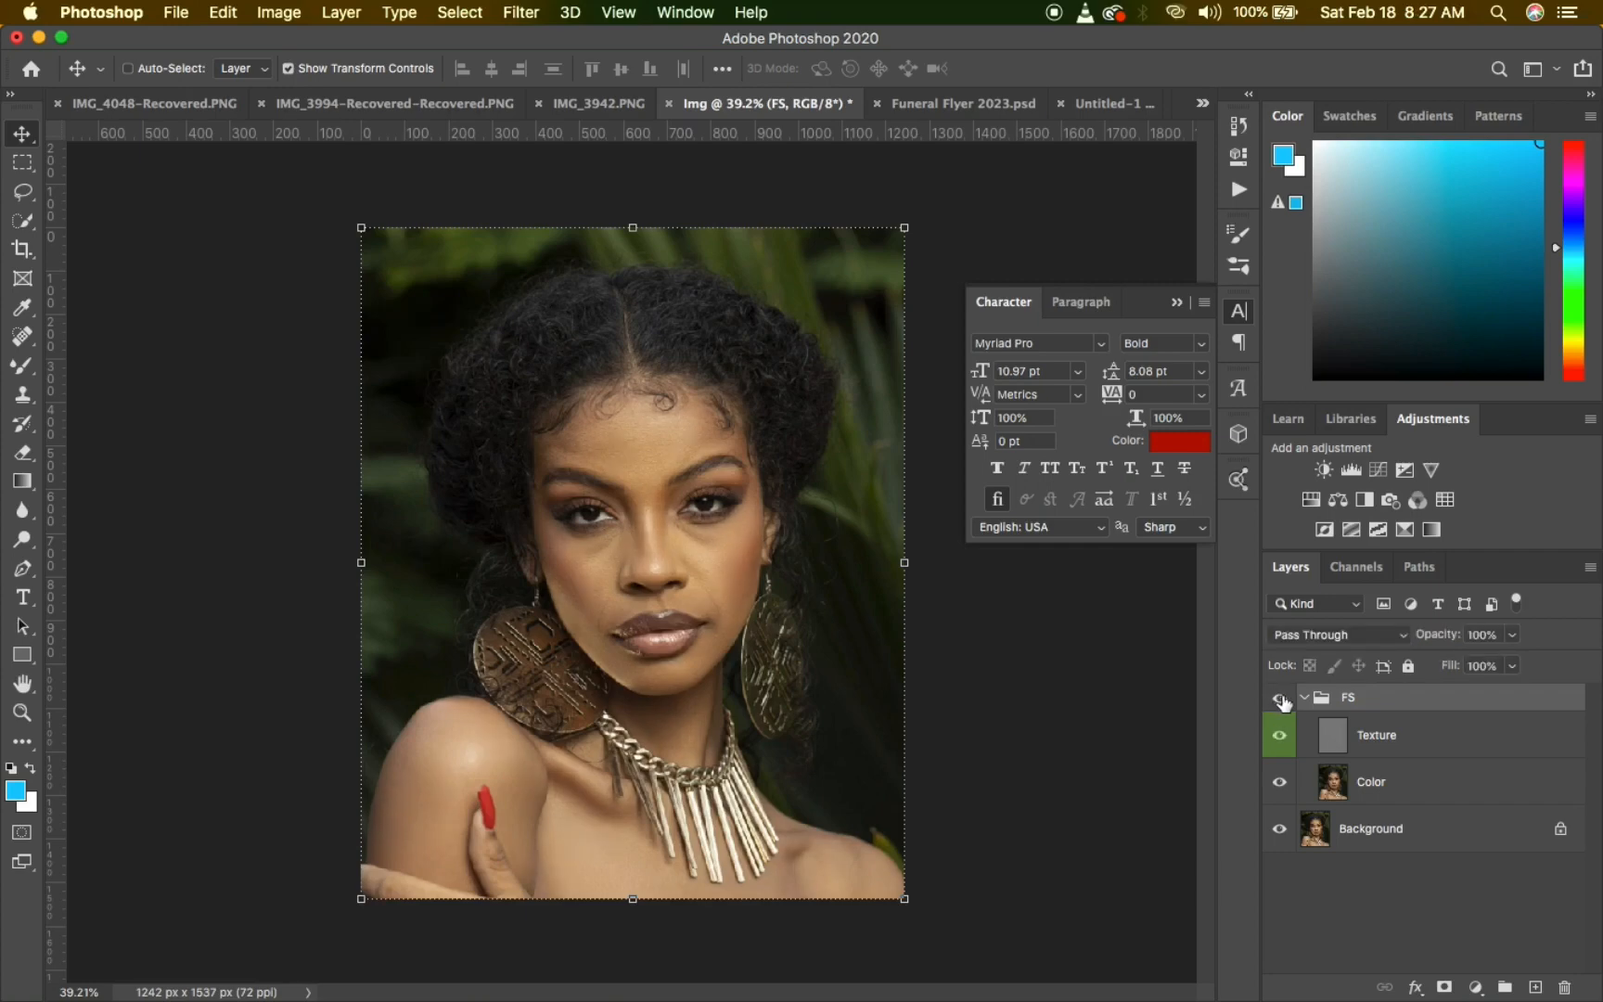